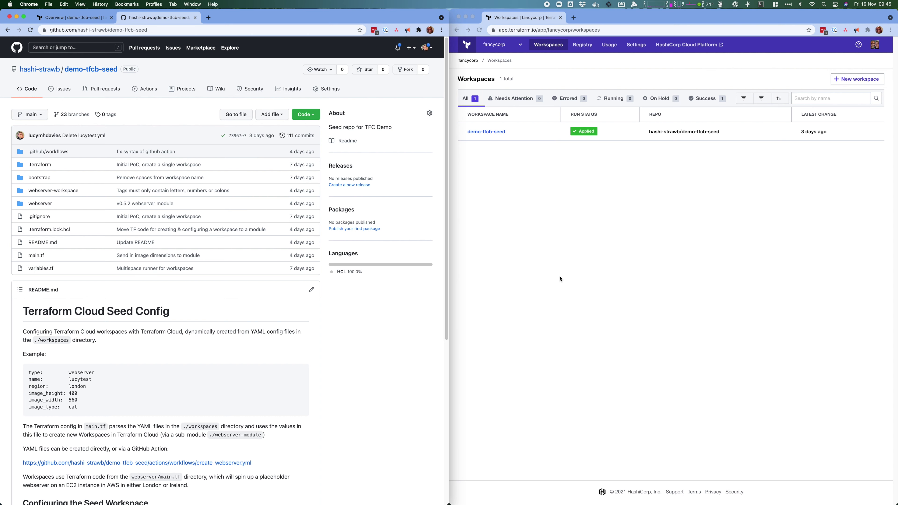
click(543, 191)
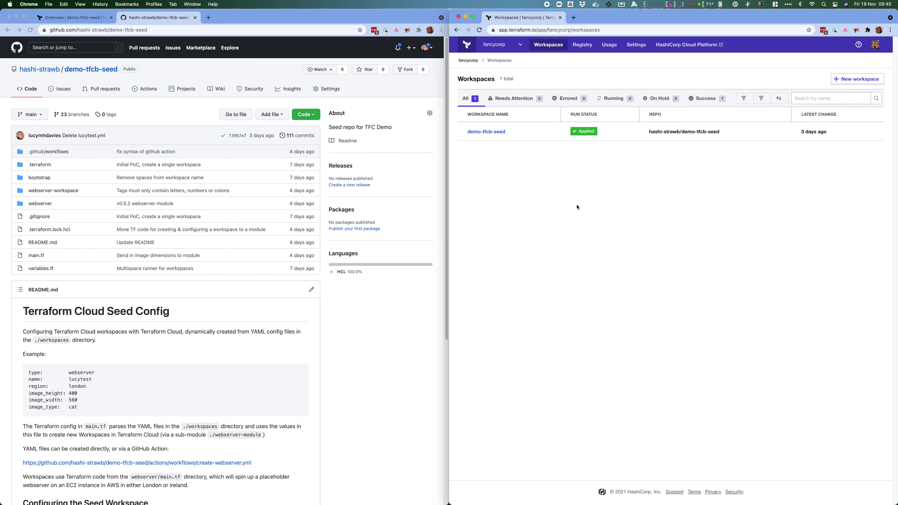
click(456, 316)
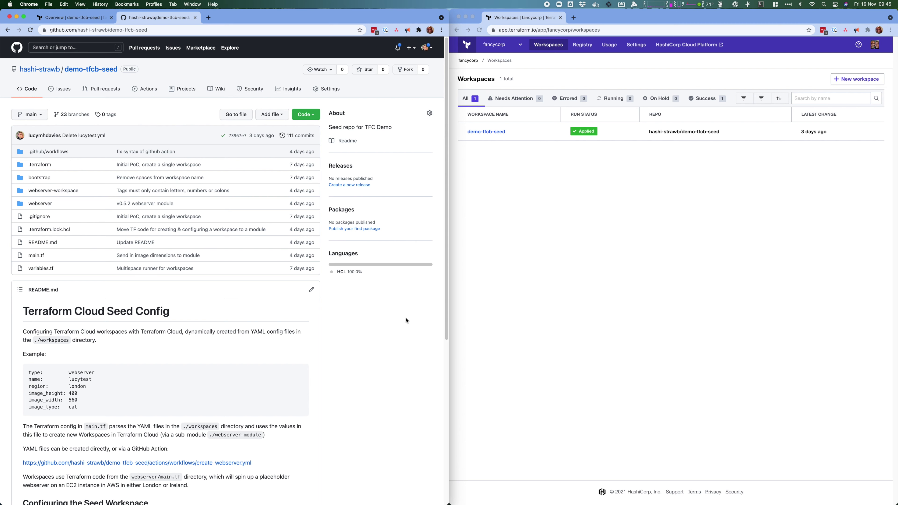
click(562, 195)
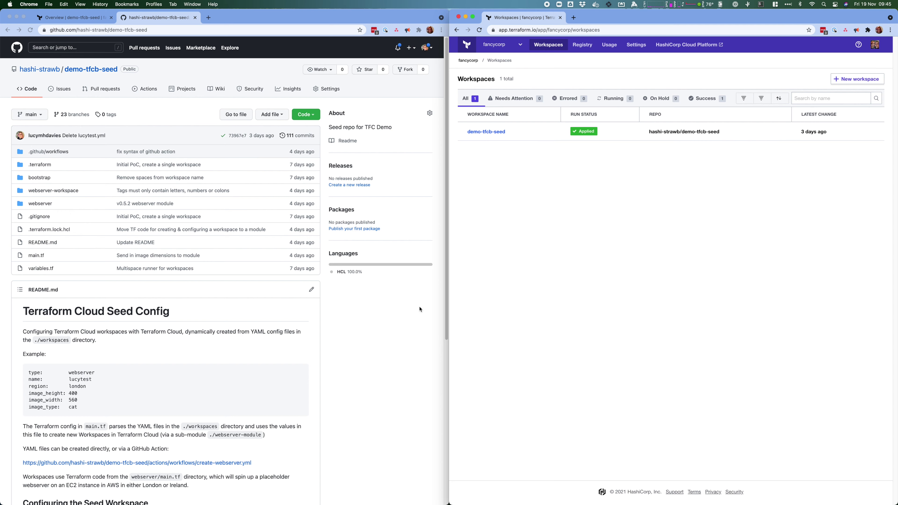
click(403, 341)
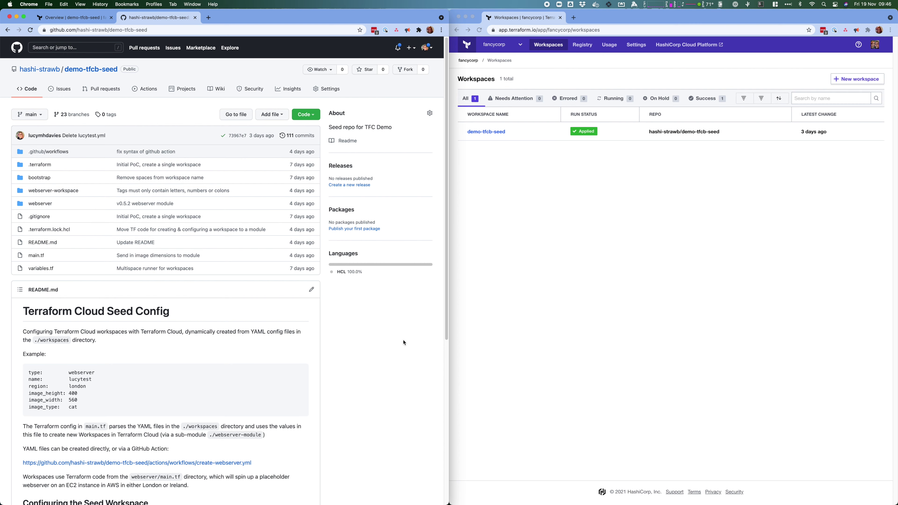
scroll(404, 342, down, 1)
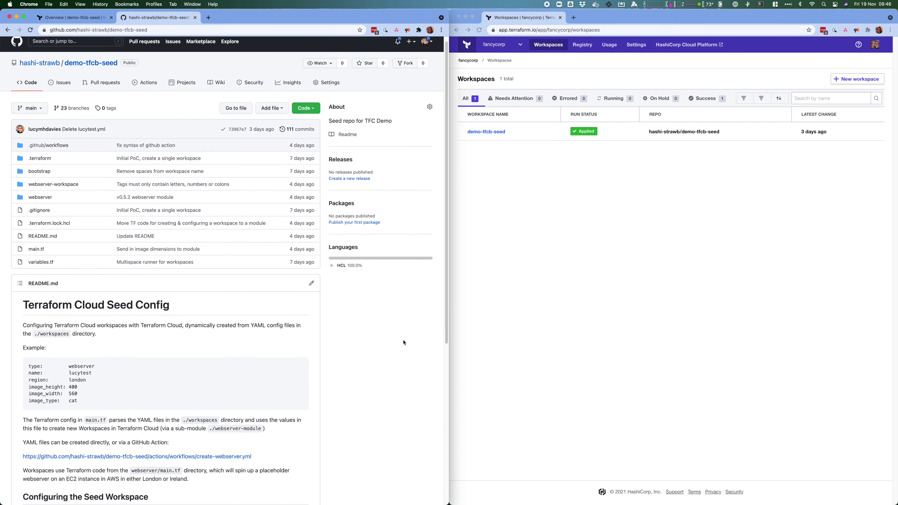
scroll(403, 343, up, 1)
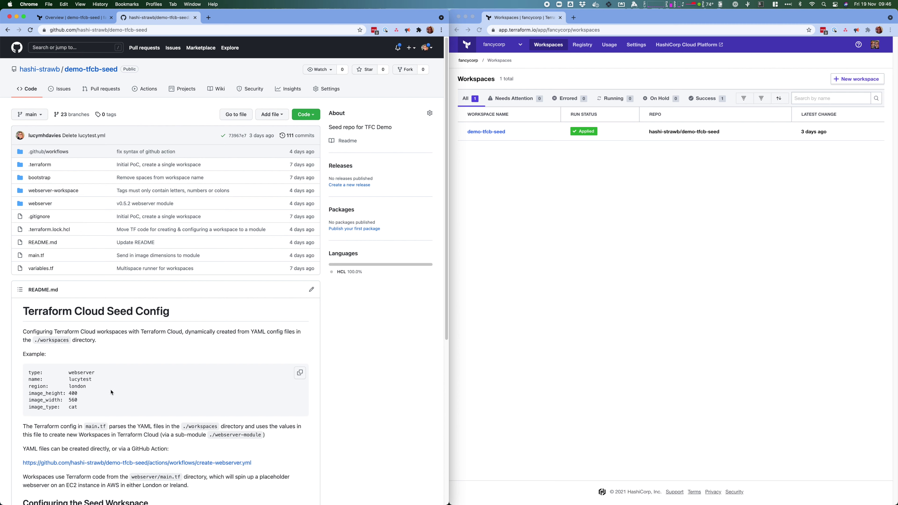
Examine the type, name, region and image fields in the README's example YAML workspace configuration
double_click(74, 372)
triple_click(63, 373)
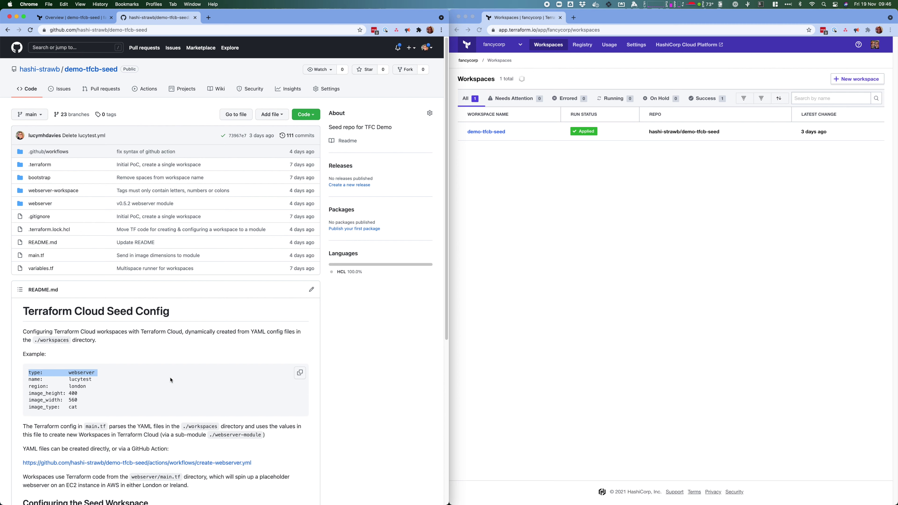
click(76, 382)
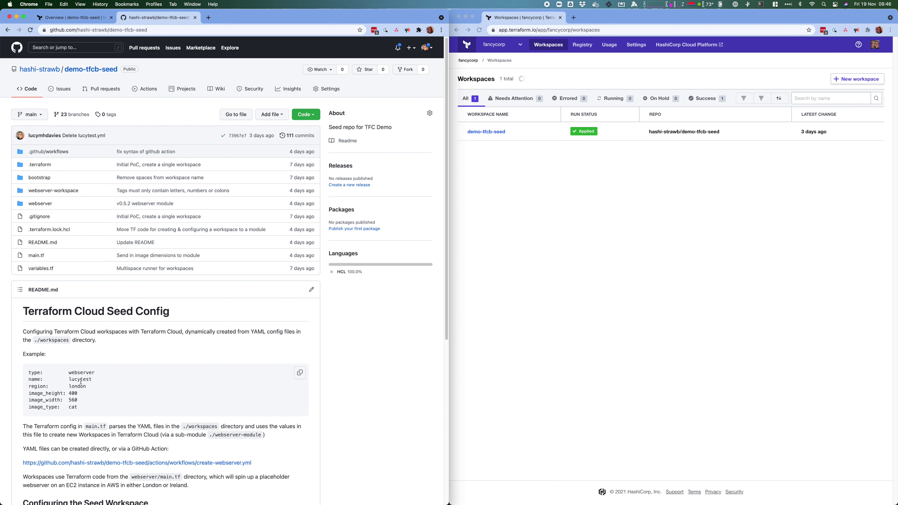
drag(27, 381, 91, 407)
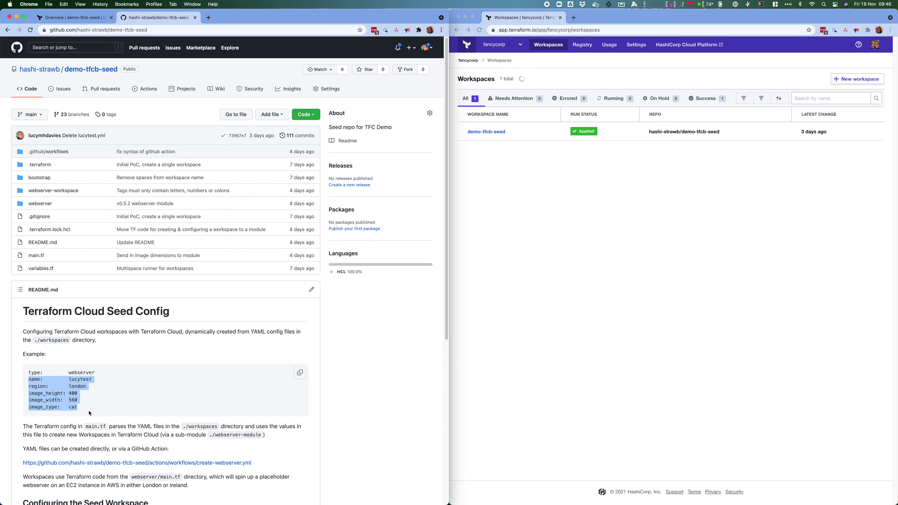
click(88, 390)
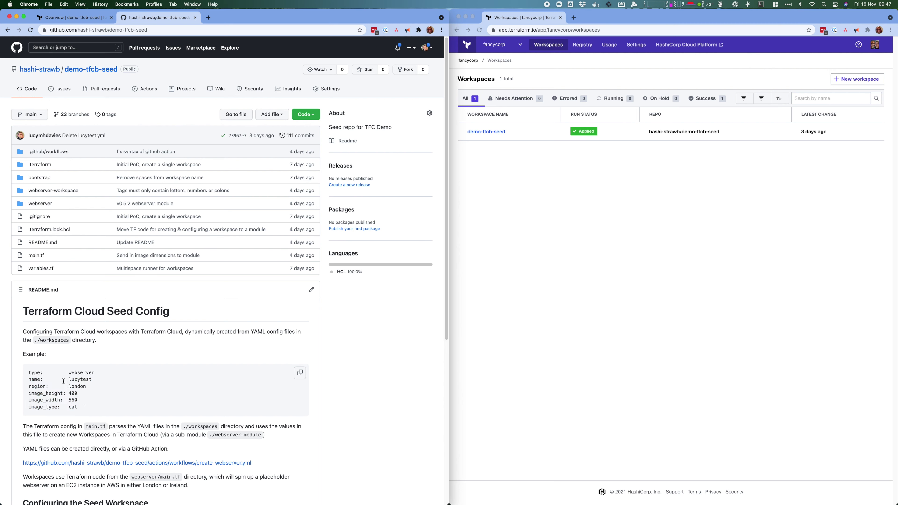
mouse_move(28, 386)
mouse_down()
mouse_move(96, 391)
mouse_move(29, 392)
mouse_up()
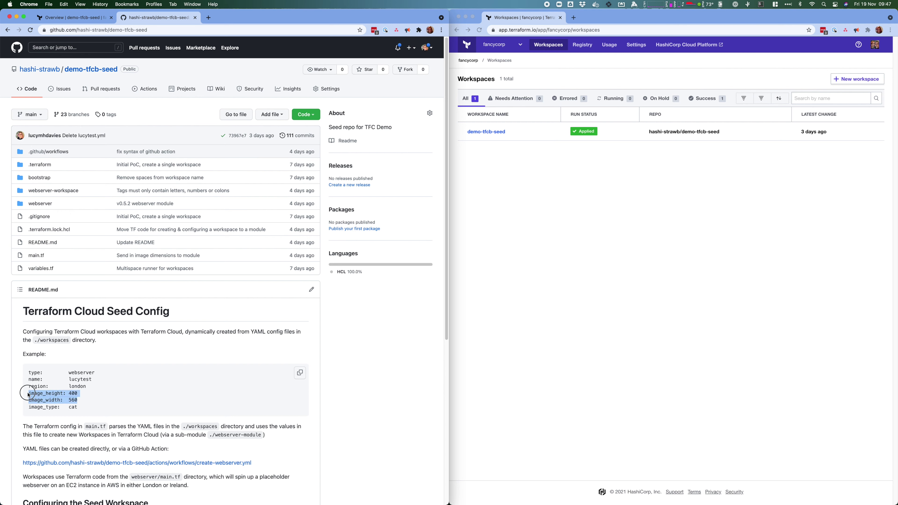
triple_click(60, 406)
click(79, 379)
scroll(79, 379, down, 1)
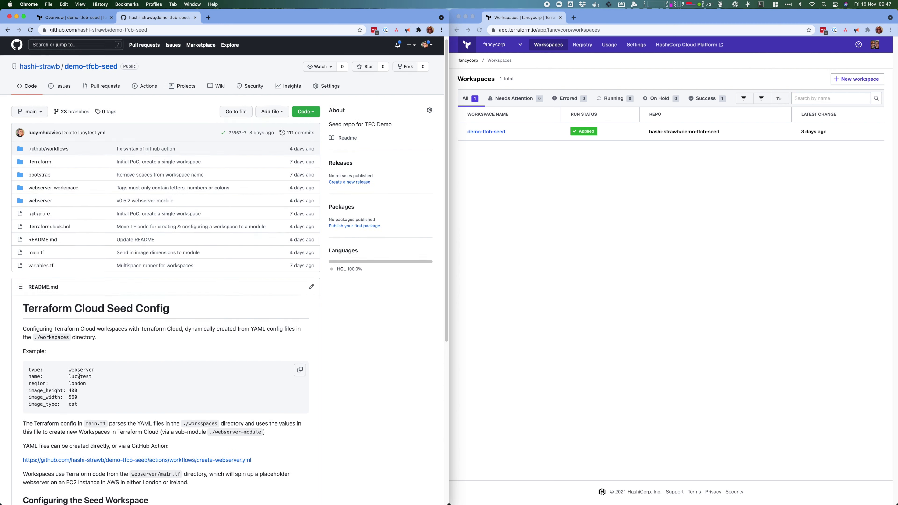
triple_click(79, 376)
scroll(79, 376, up, 1)
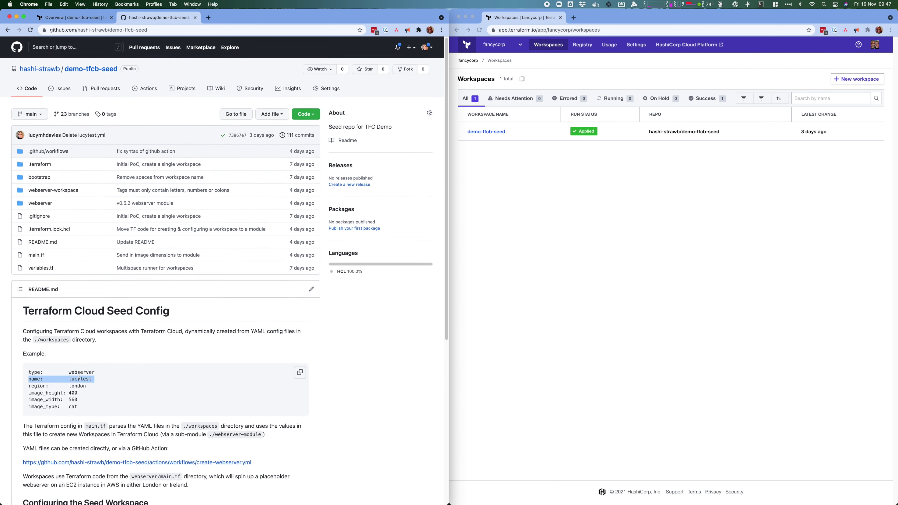
click(165, 406)
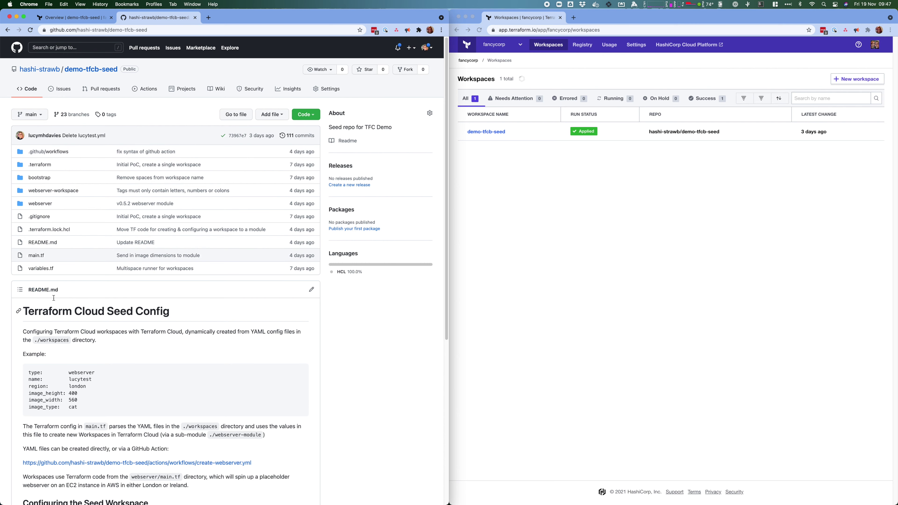
Open main.tf from the repository and highlight the locals block on lines 50 to 54
click(38, 256)
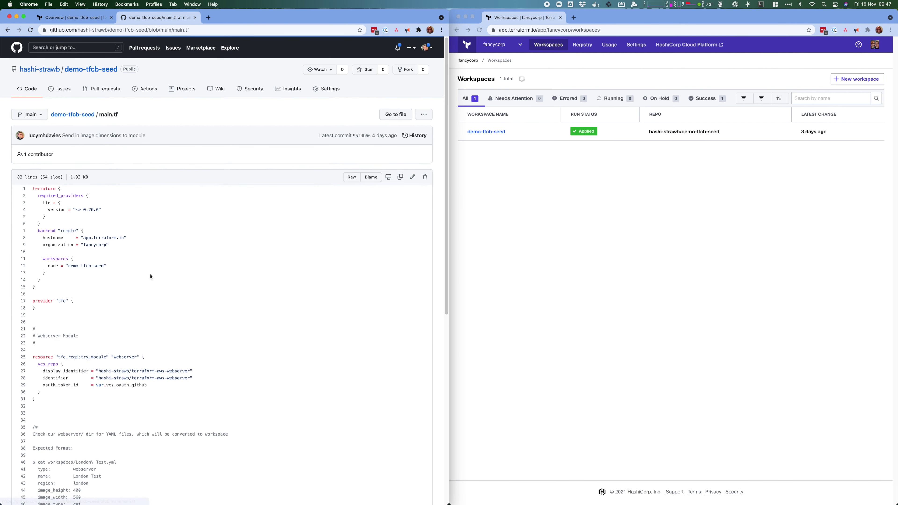
scroll(169, 297, down, 8)
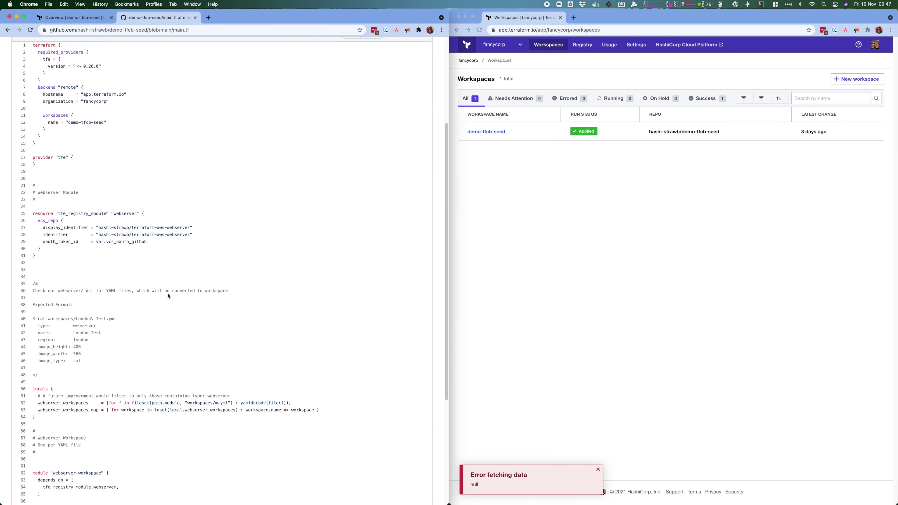
click(598, 470)
click(104, 364)
click(23, 386)
shift+click(30, 416)
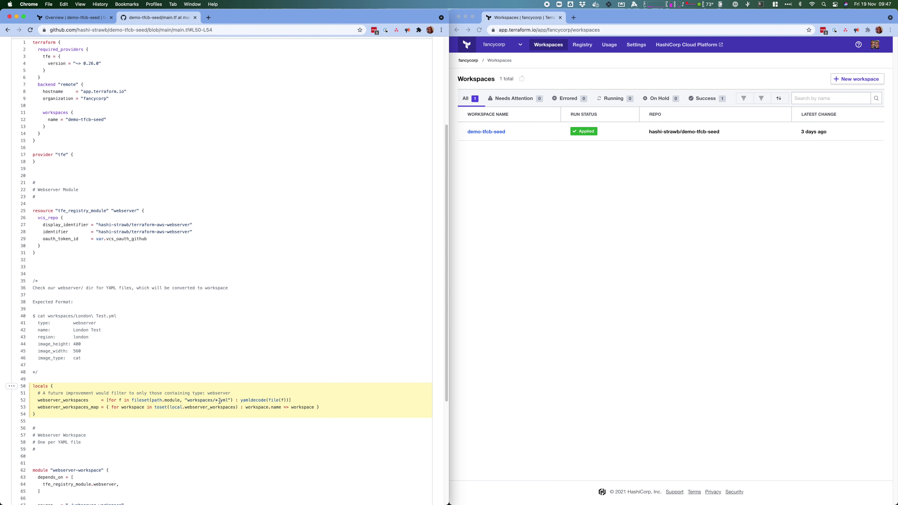
Examine how the locals block reads the YAML files with fileset and yamldecode and builds webserver_workspaces_map
double_click(207, 400)
drag(132, 401, 233, 400)
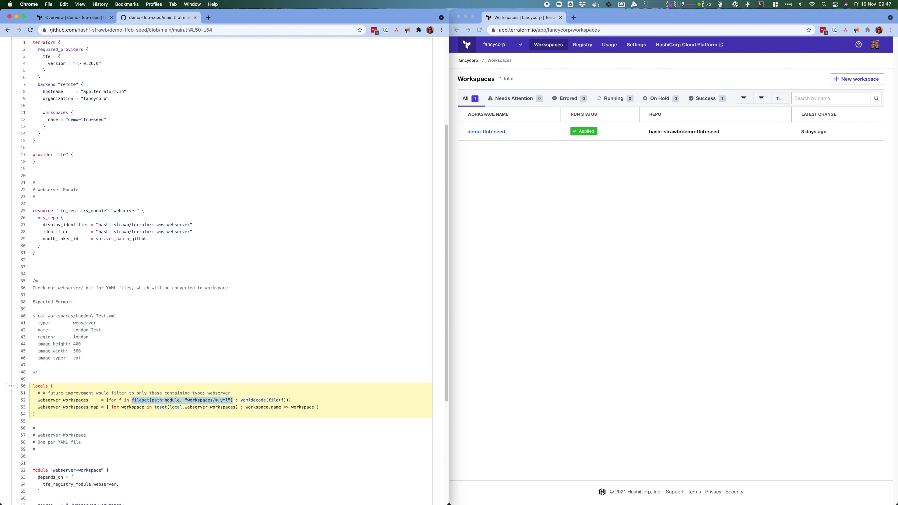
double_click(248, 401)
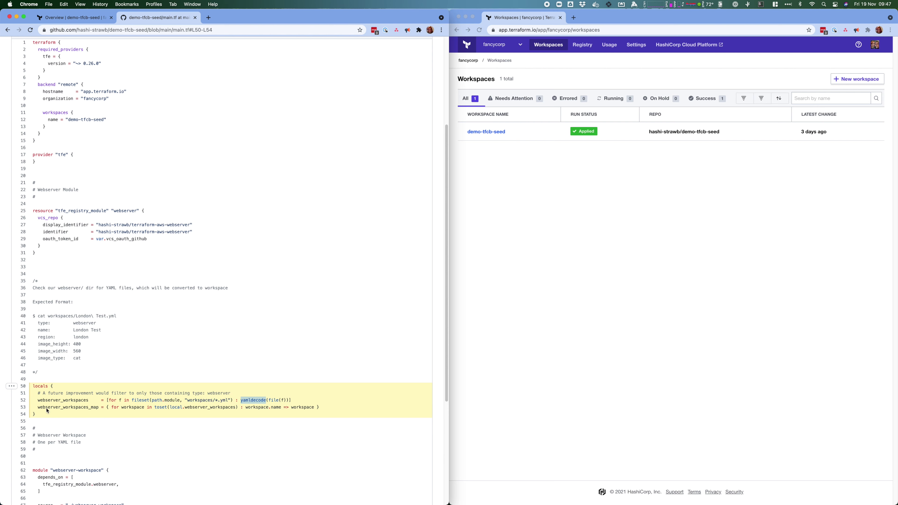
double_click(67, 400)
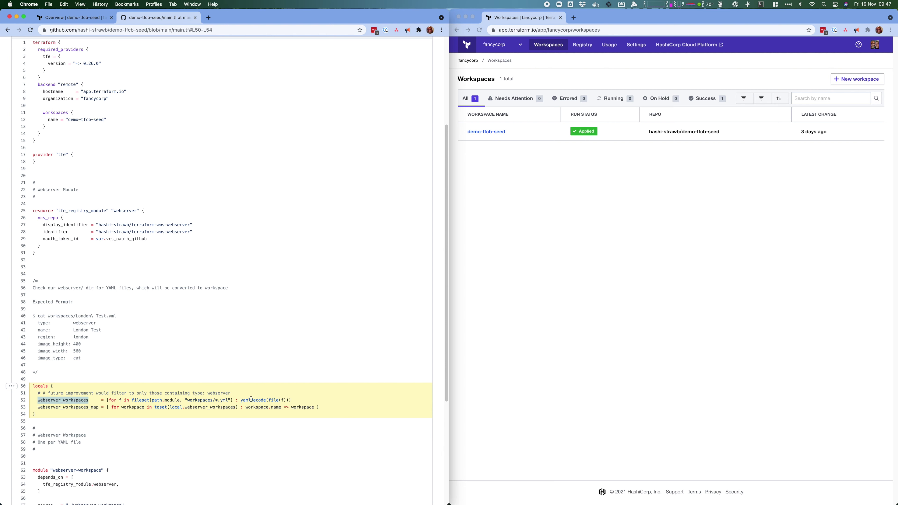
triple_click(63, 401)
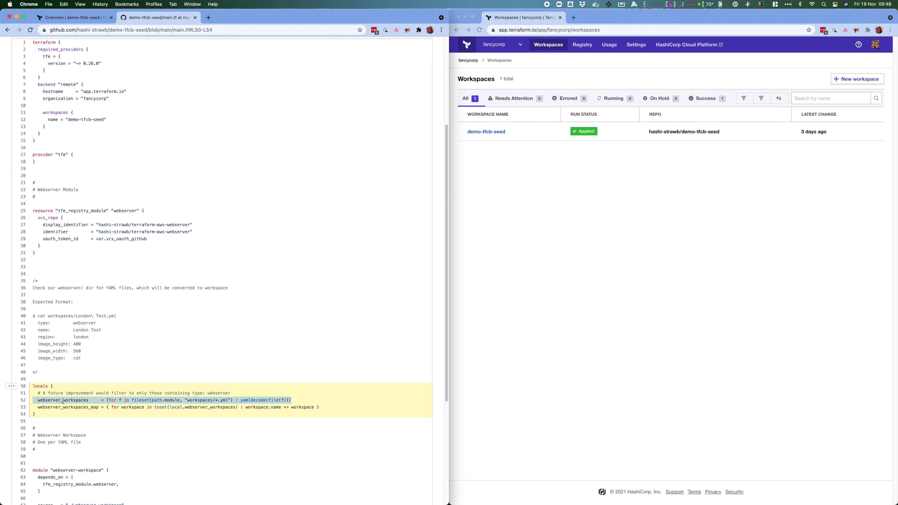
triple_click(73, 408)
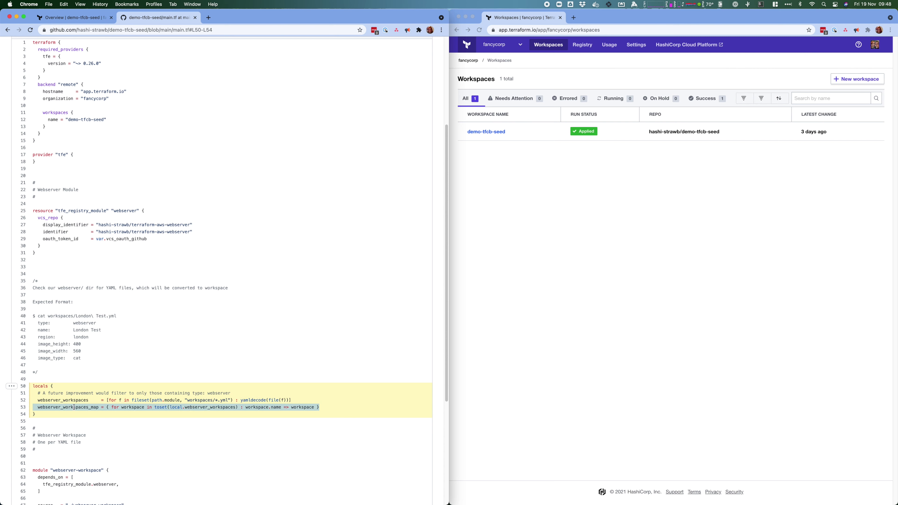
click(74, 407)
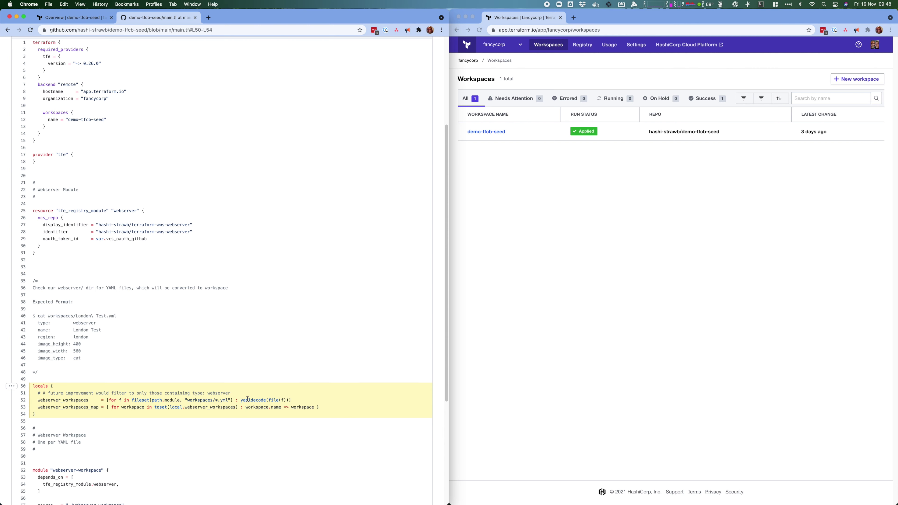
drag(291, 400, 241, 400)
click(239, 405)
double_click(50, 407)
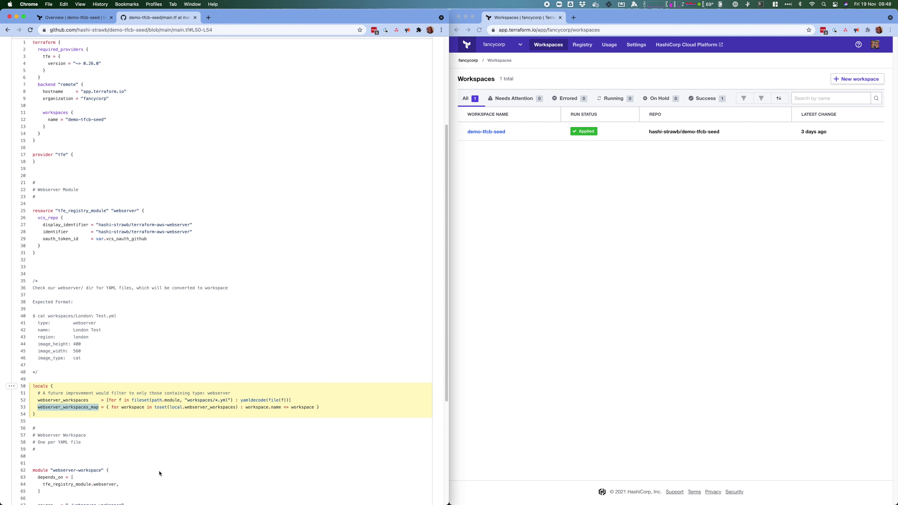
Examine the webserver-workspace module's for_each over the workspace map, its workspace_name and the webserver values on lines 78 to 82
scroll(159, 473, down, 5)
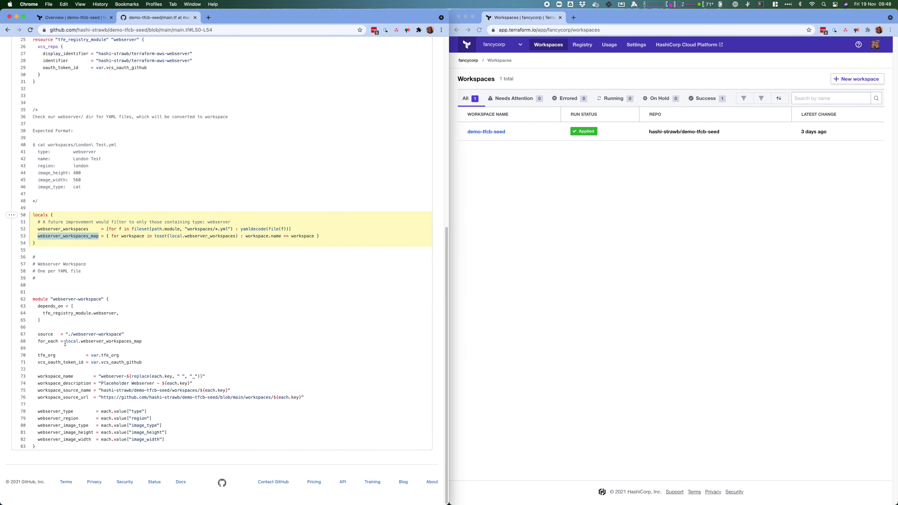
double_click(54, 342)
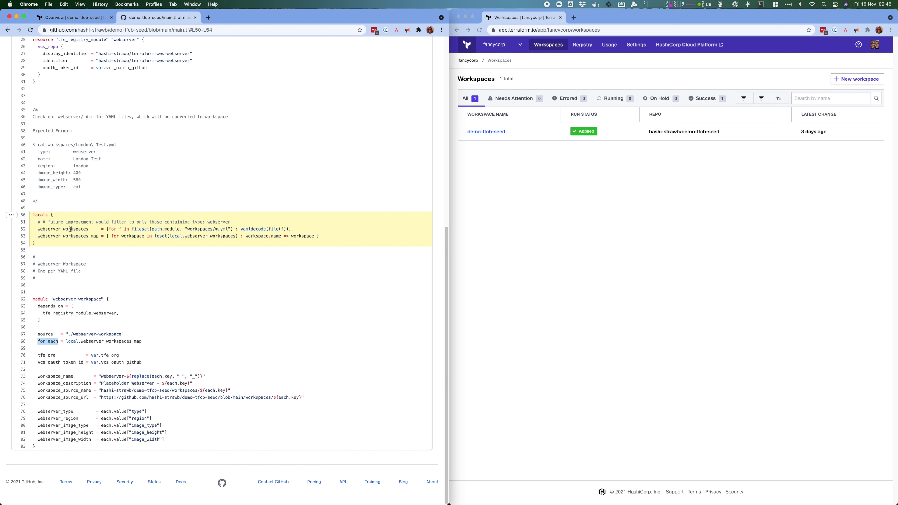
double_click(67, 236)
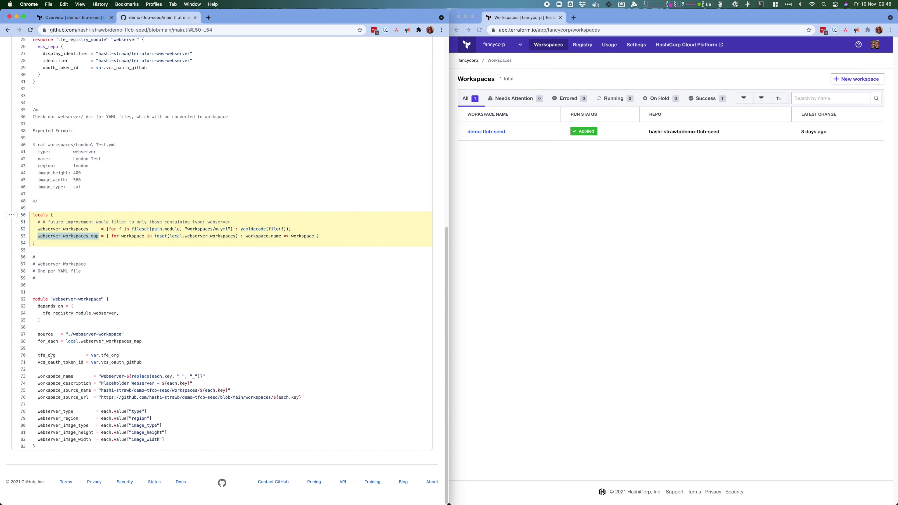
click(87, 356)
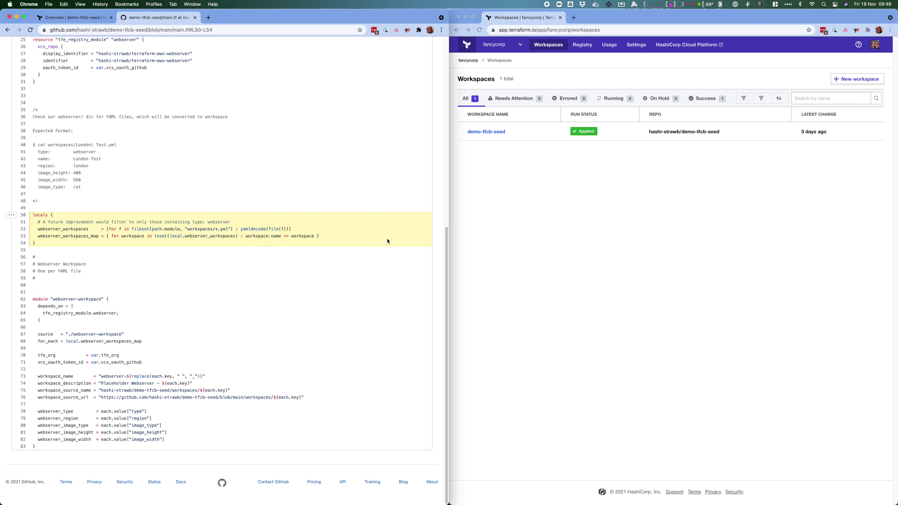
click(533, 241)
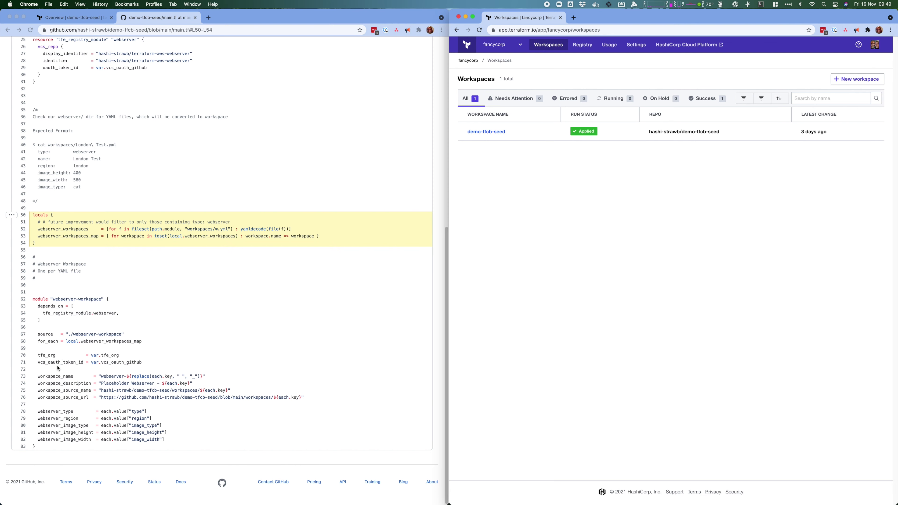
click(115, 376)
double_click(60, 377)
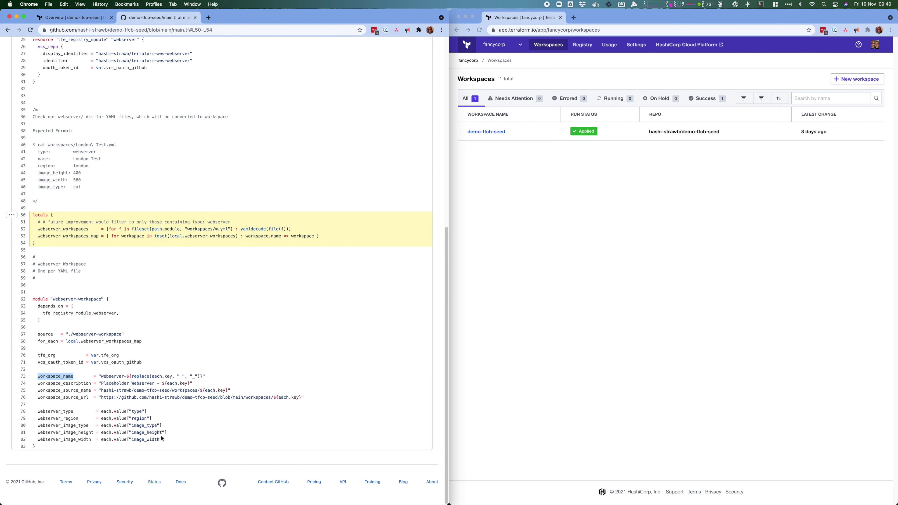
drag(170, 443, 16, 412)
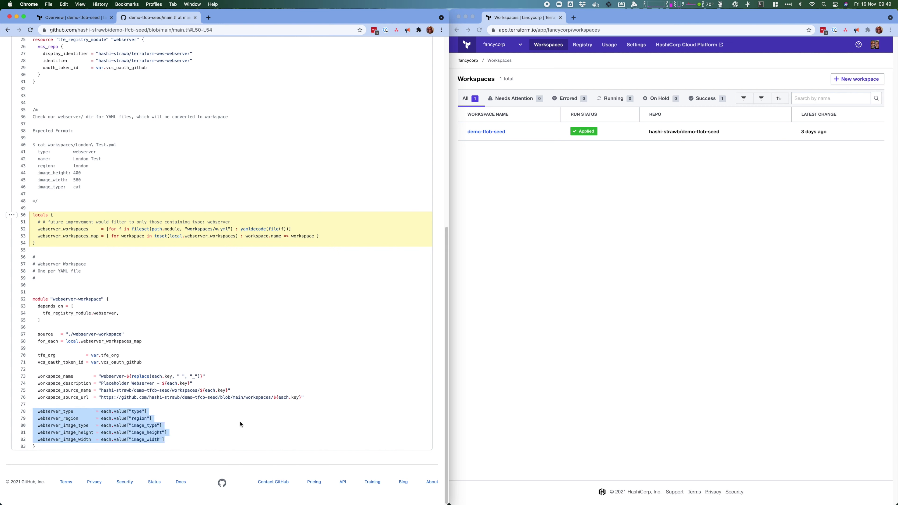
click(209, 418)
Return to the demo-tfcb-seed repository page and select the whole example YAML block in the README
key(super+bracketleft)
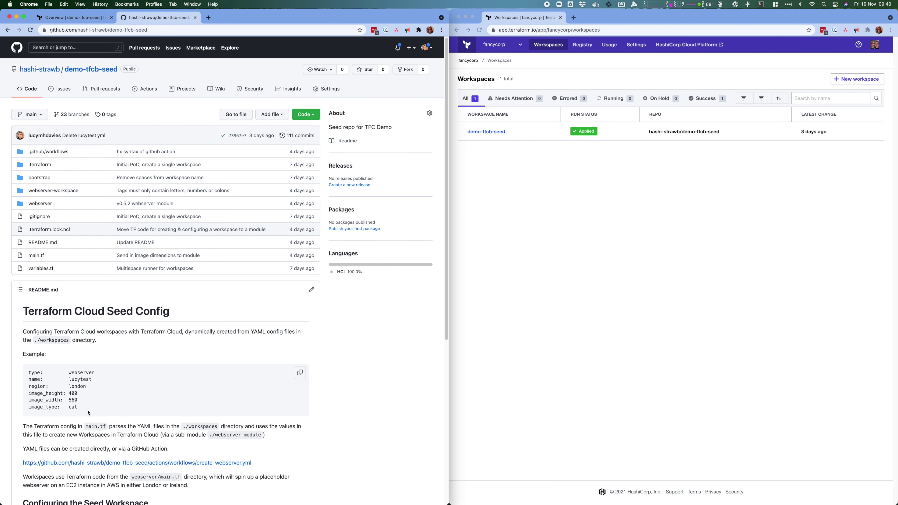
drag(79, 406, 22, 372)
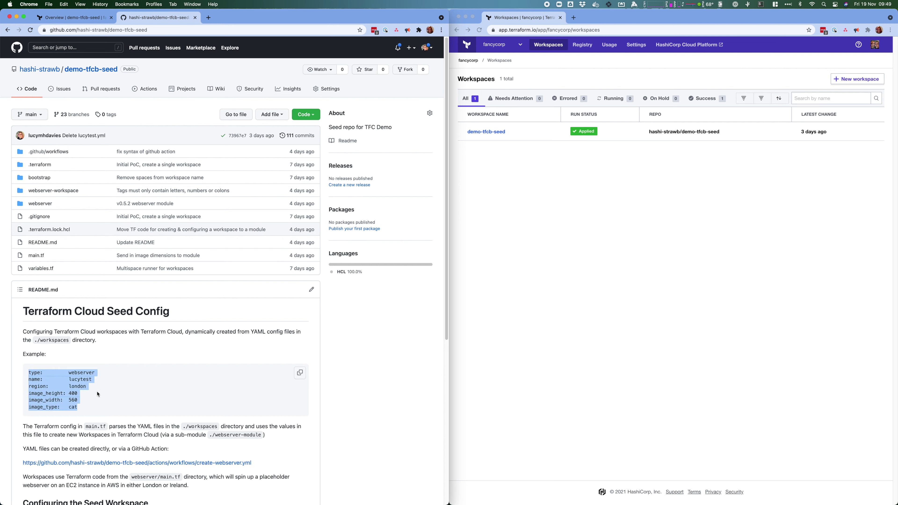
click(111, 400)
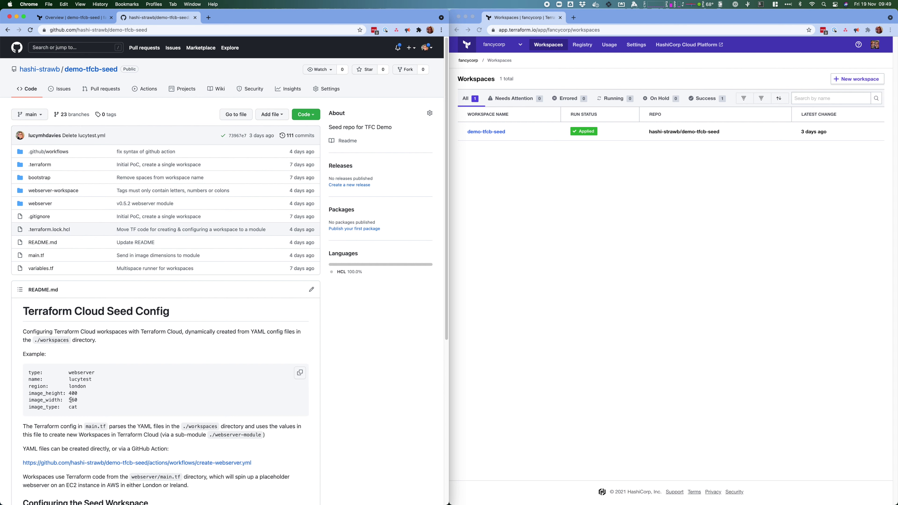
drag(88, 409, 24, 372)
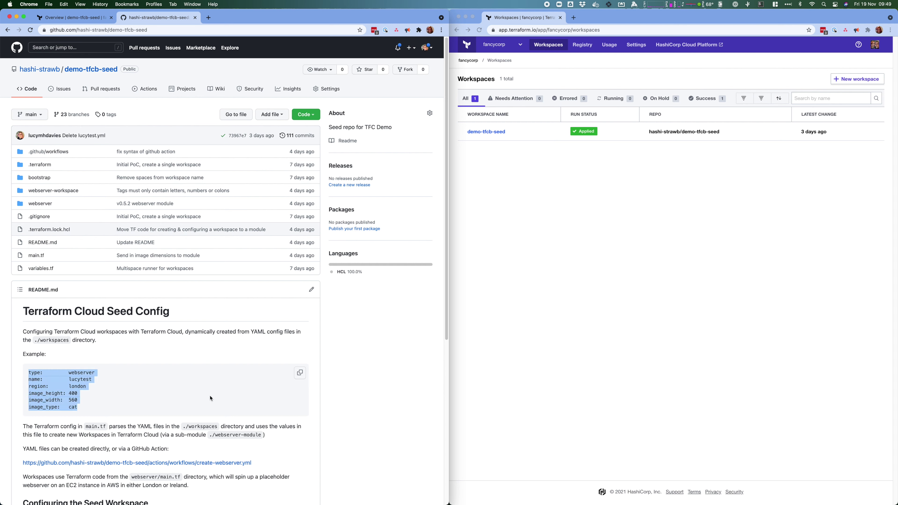
Start a new file in the demo-tfcb-seed repository and name it workspaces/cat.yml
click(304, 115)
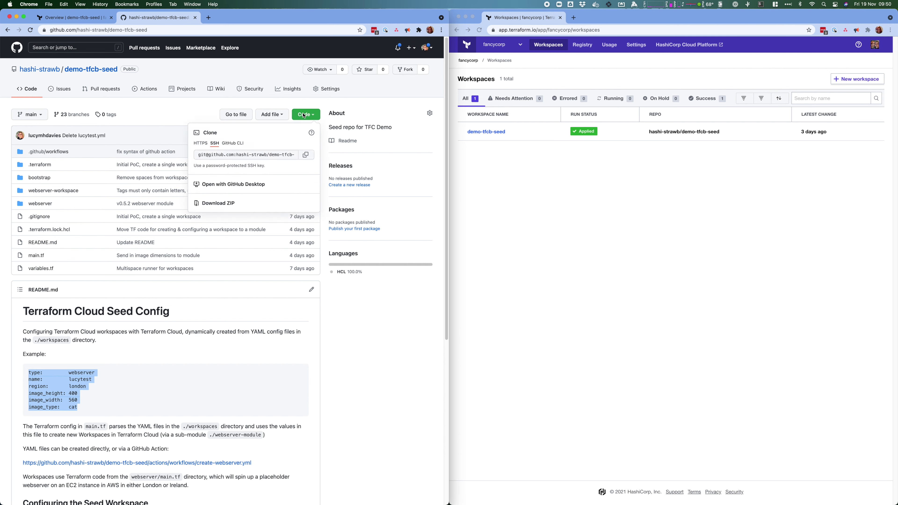
click(300, 115)
click(268, 116)
click(265, 128)
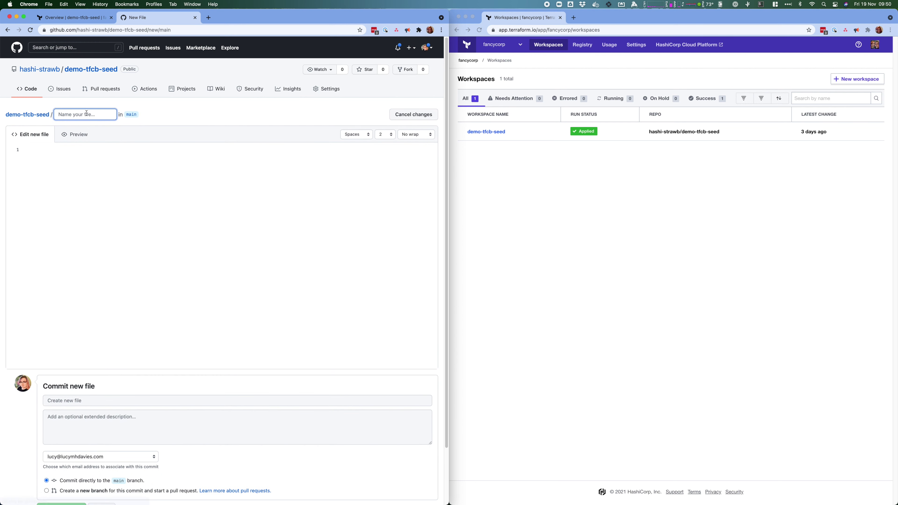
text(workspaces.ym)
key(BackSpace)
key(BackSpace)
key(BackSpace)
text(/)
text(cat.yml)
Fill the file with the example YAML: type webserver, name cat, region london, image_height 400, image_width 560, image_type cat
click(91, 200)
text(type:         webserver name:          region:       london image_height: 400 image_width:  560 image_type:   cat)
scroll(90, 201, down, 1)
text(ca)
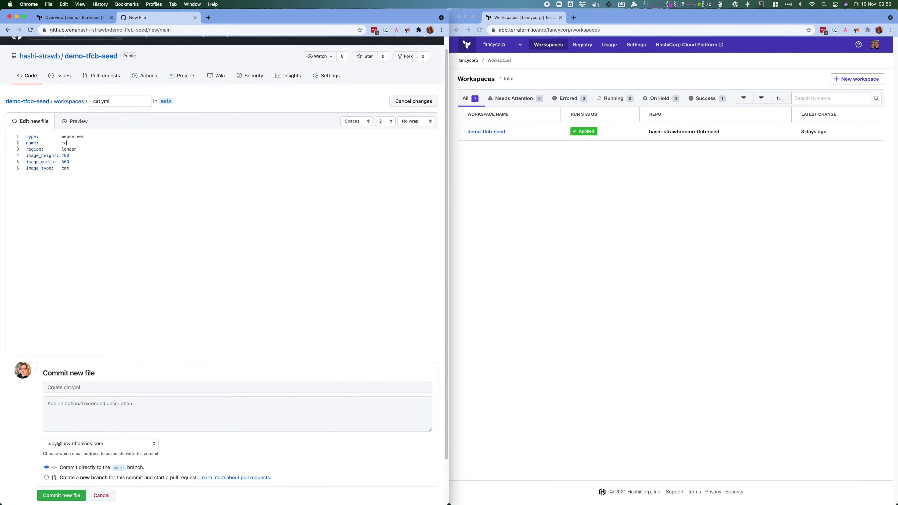
Commit the new cat.yml file directly to the main branch
scroll(89, 158, up, 1)
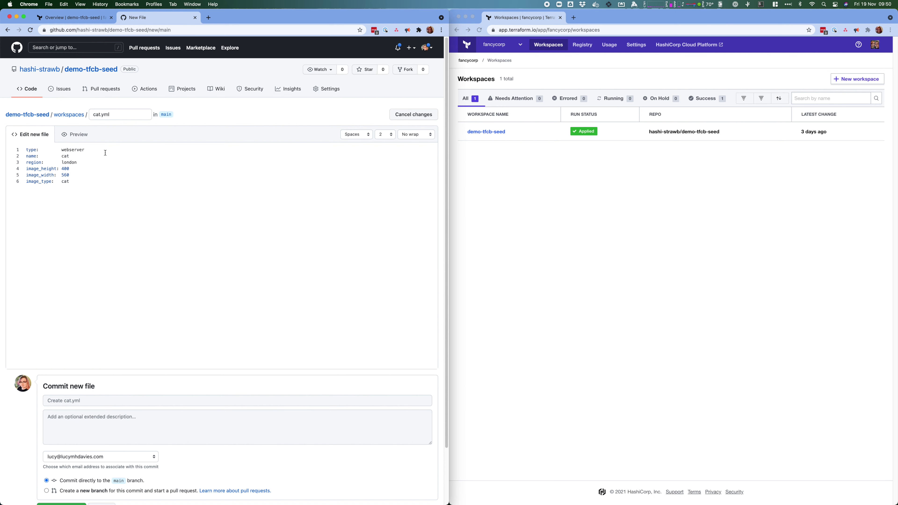
scroll(103, 329, down, 3)
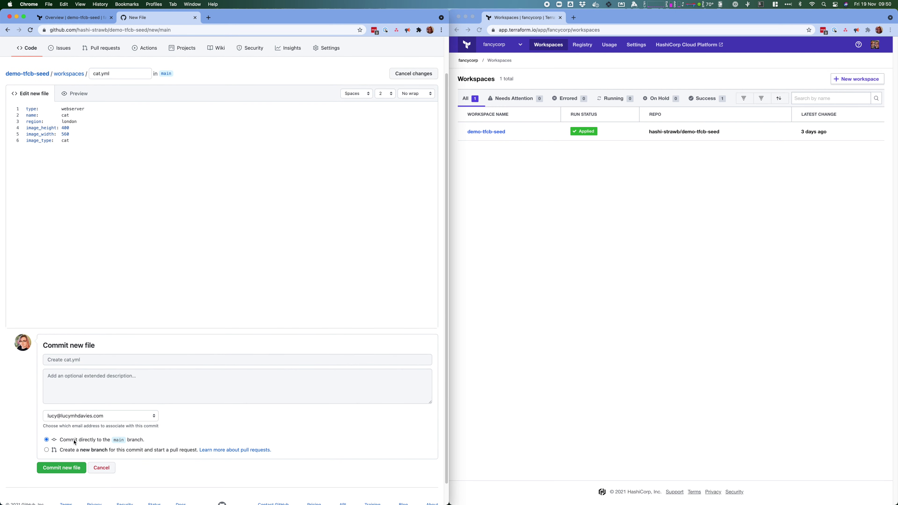
click(65, 469)
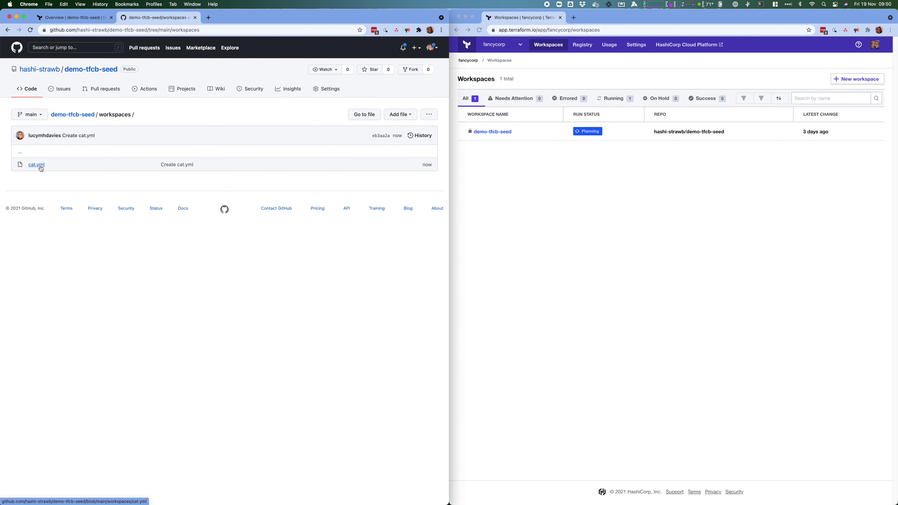
Open the current "Create cat.yml" run of the demo-tfcb-seed workspace in Terraform Cloud
click(581, 204)
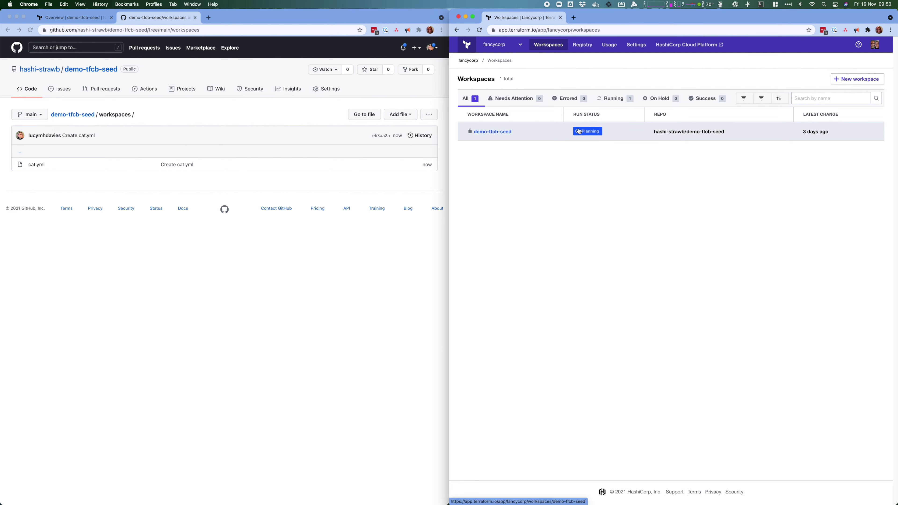
click(49, 18)
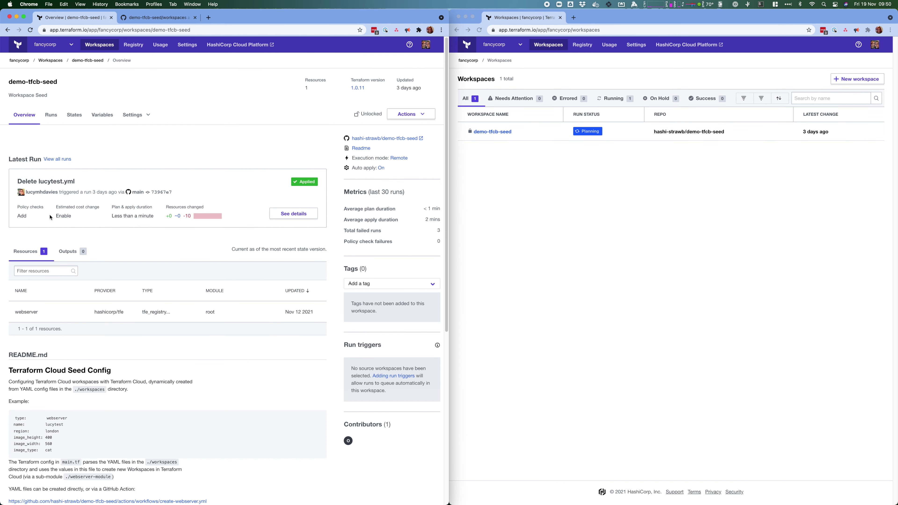
click(51, 115)
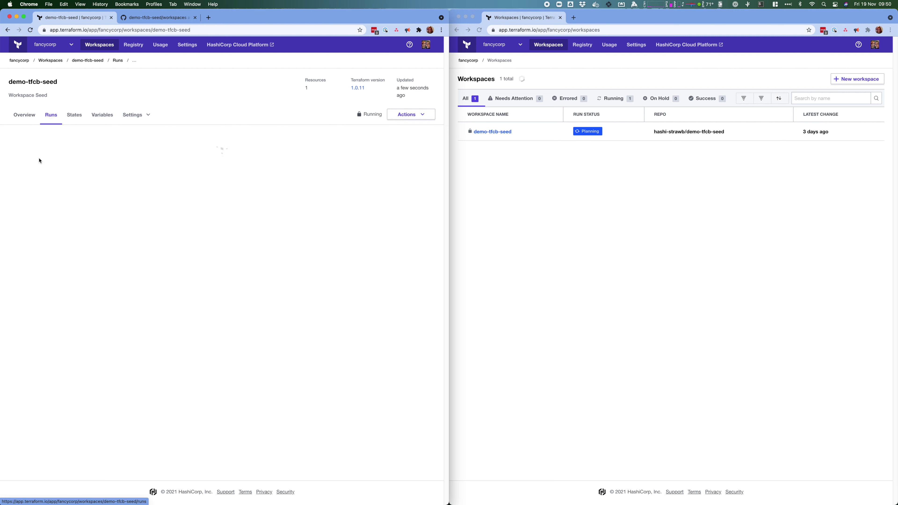
click(48, 177)
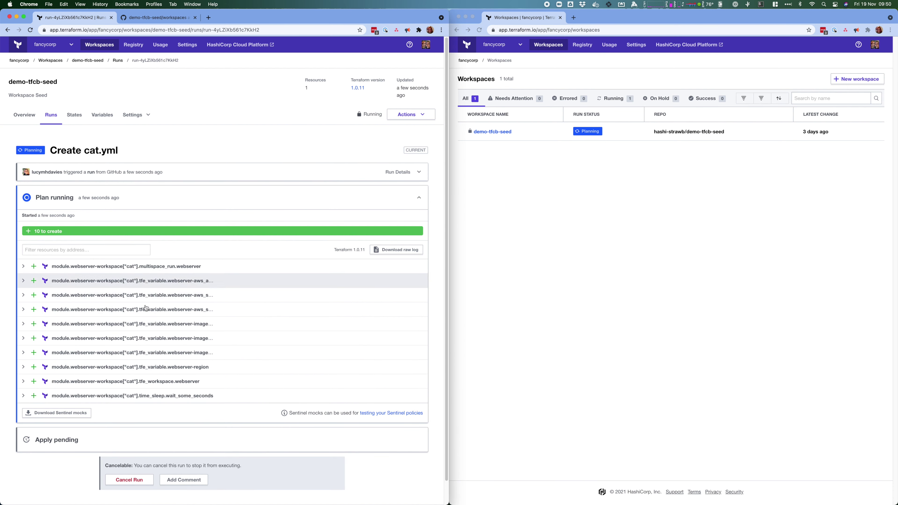
Return to the GitHub repository and review the locals block and webserver-workspace module in main.tf
click(167, 17)
click(81, 116)
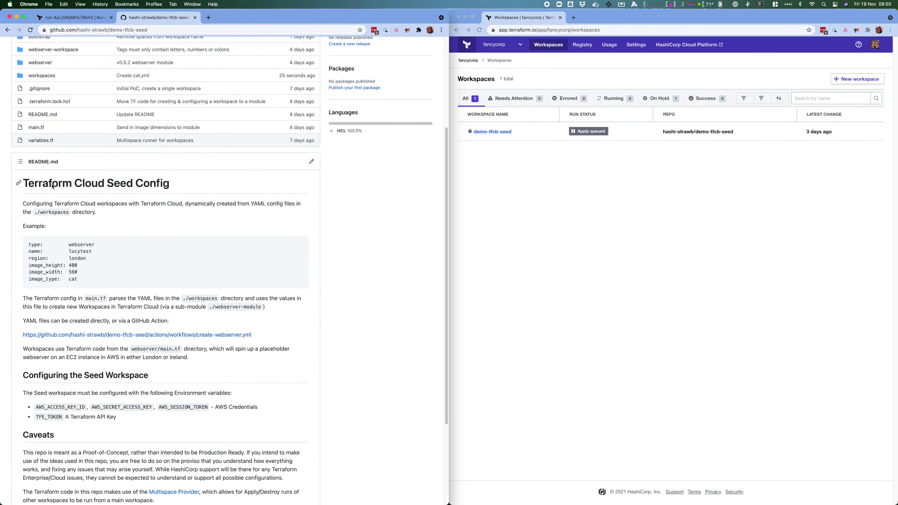
click(36, 269)
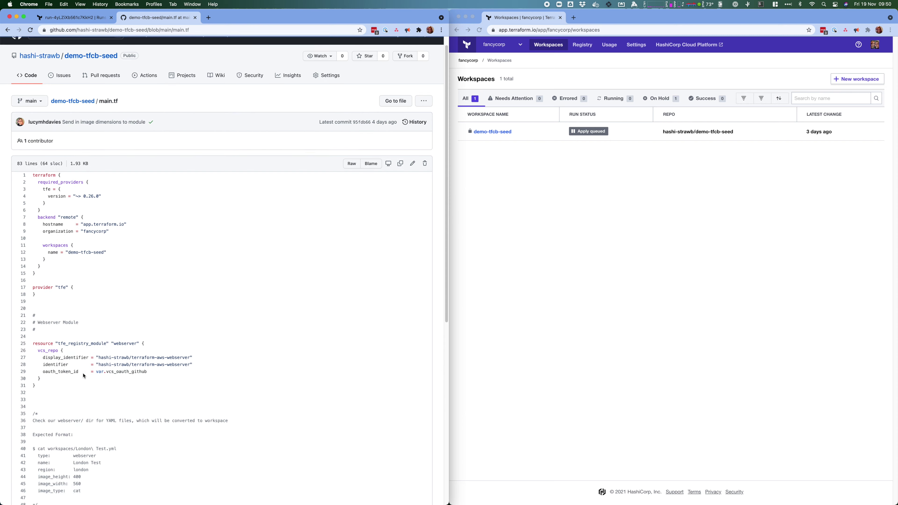
scroll(128, 340, down, 10)
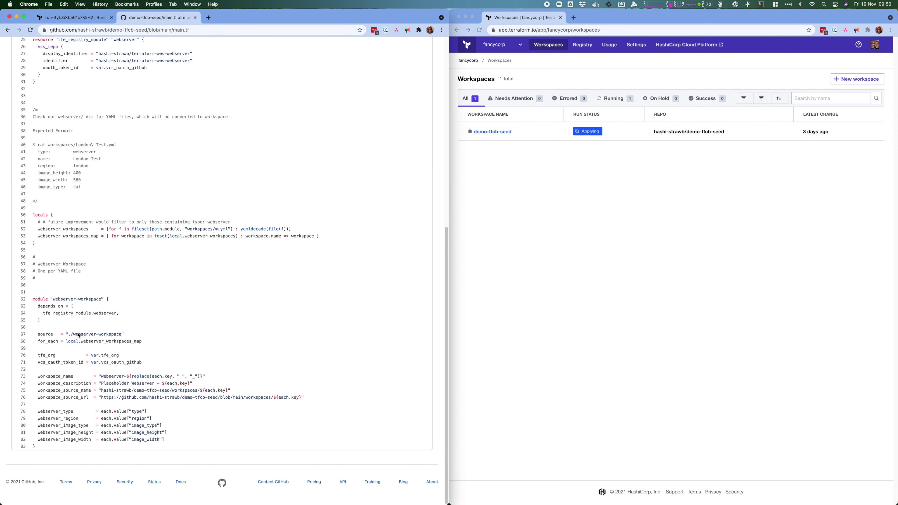
Go back to the "Create cat.yml" run, inspect the resources in its finished plan and collapse the plan details
click(85, 18)
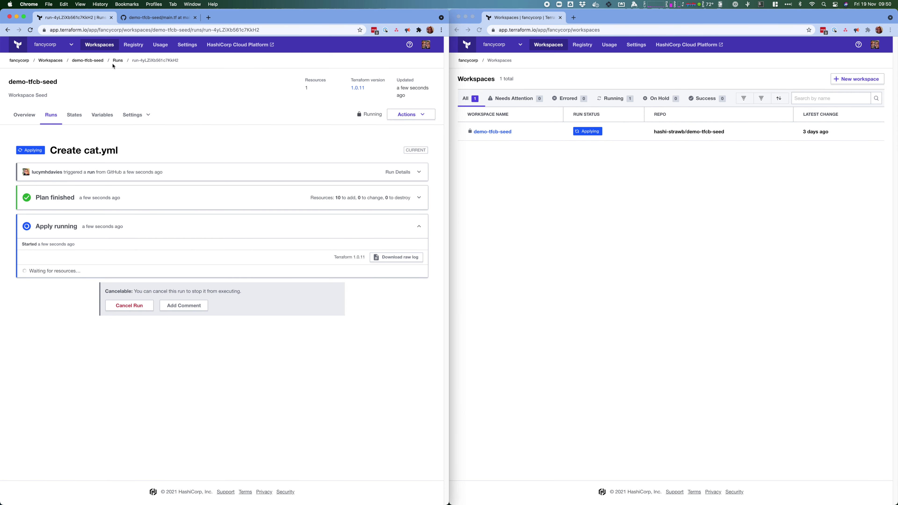
click(138, 208)
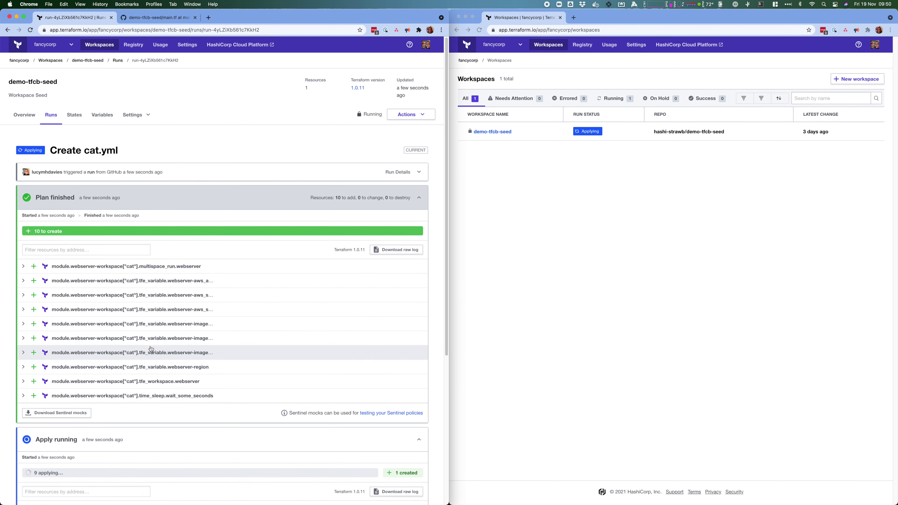
click(677, 227)
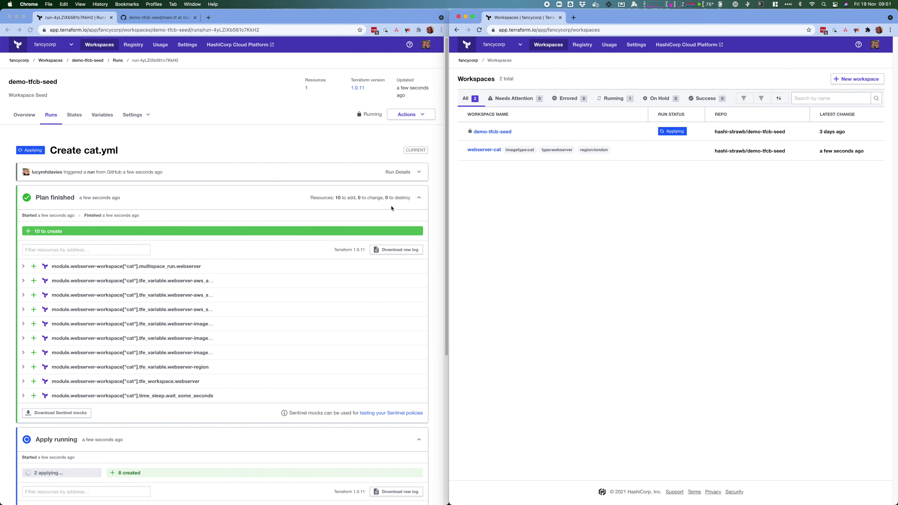
click(419, 198)
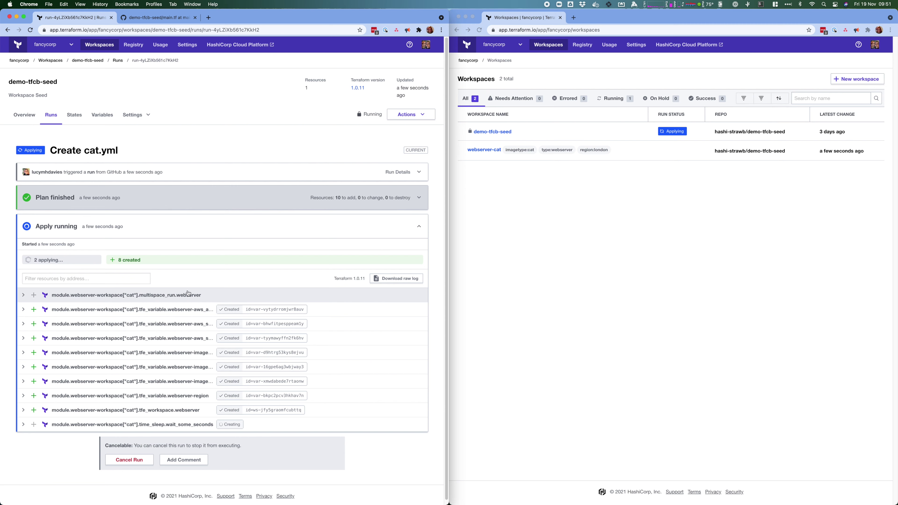
Open the webserver-cat workspace and check the repository and run-trigger path in its version control settings
click(579, 217)
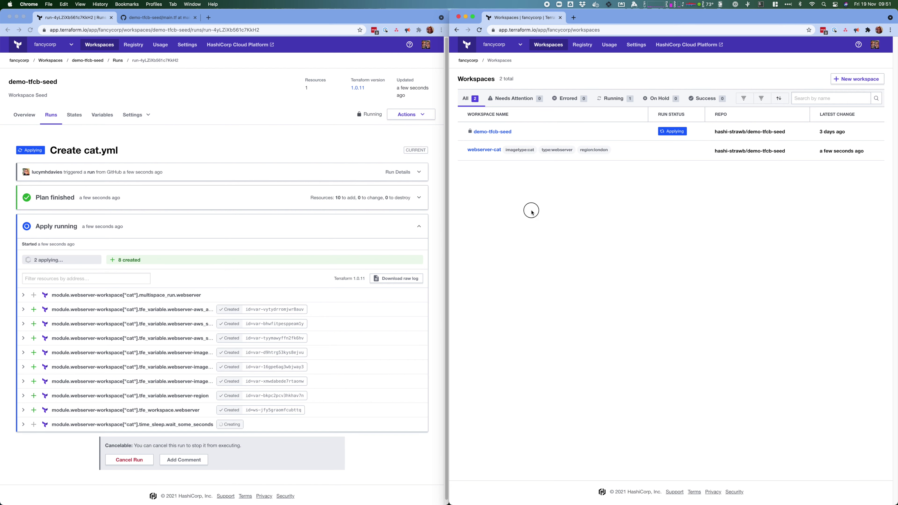
click(486, 151)
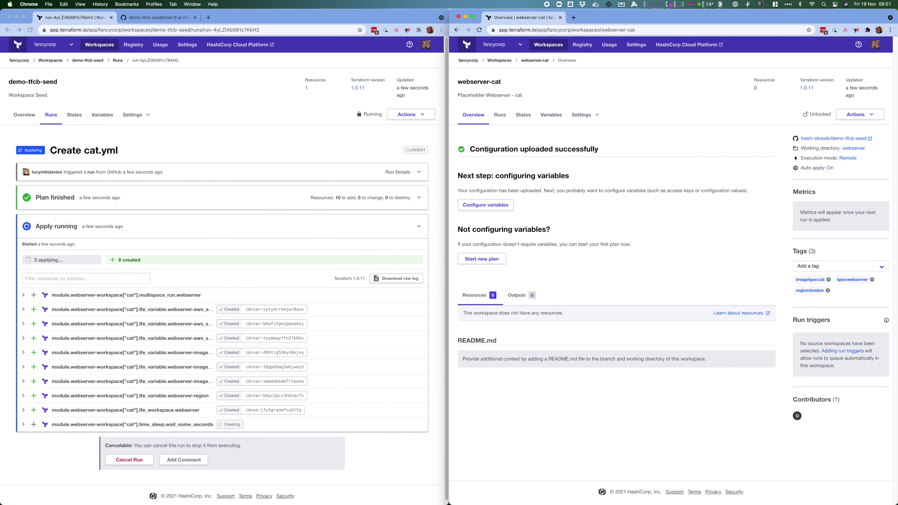
click(583, 114)
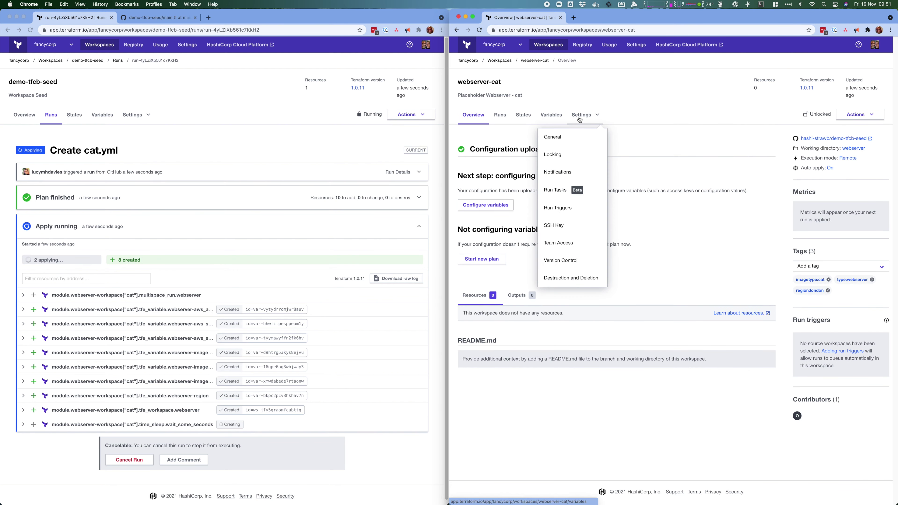
click(578, 141)
click(584, 114)
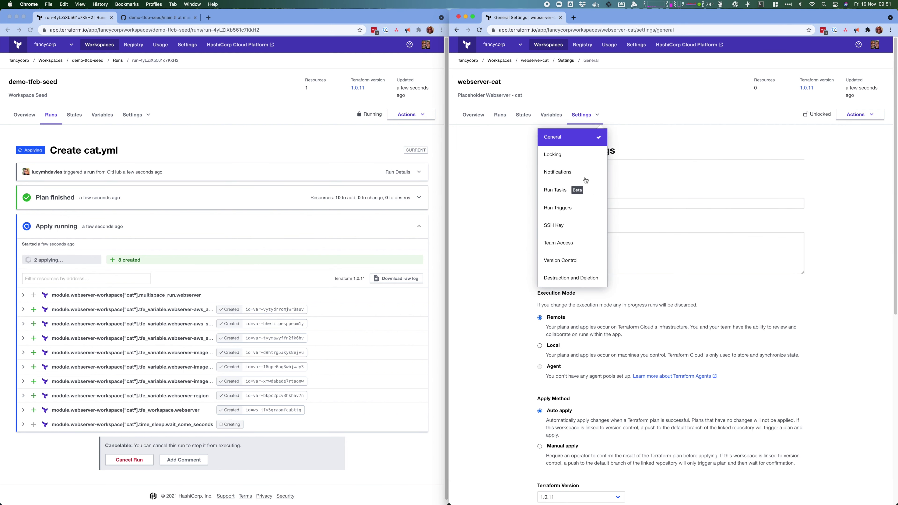
click(566, 258)
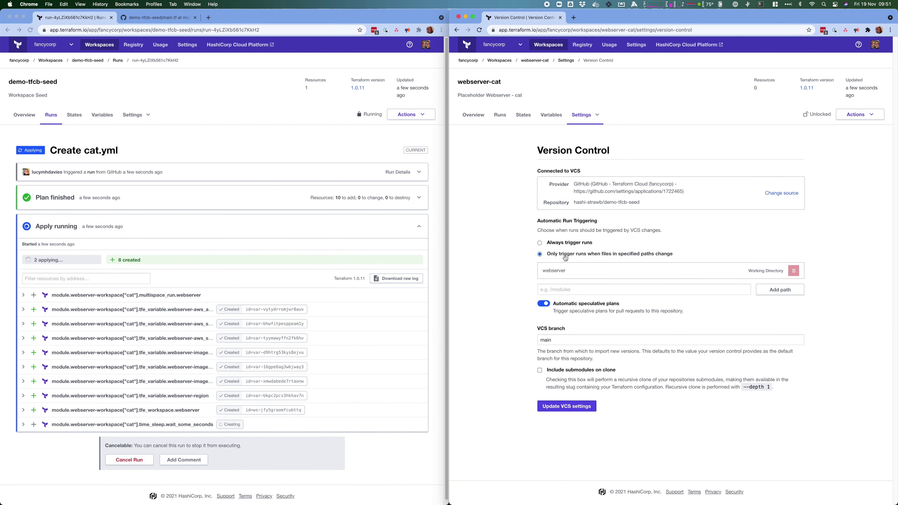
drag(570, 203, 640, 214)
click(556, 270)
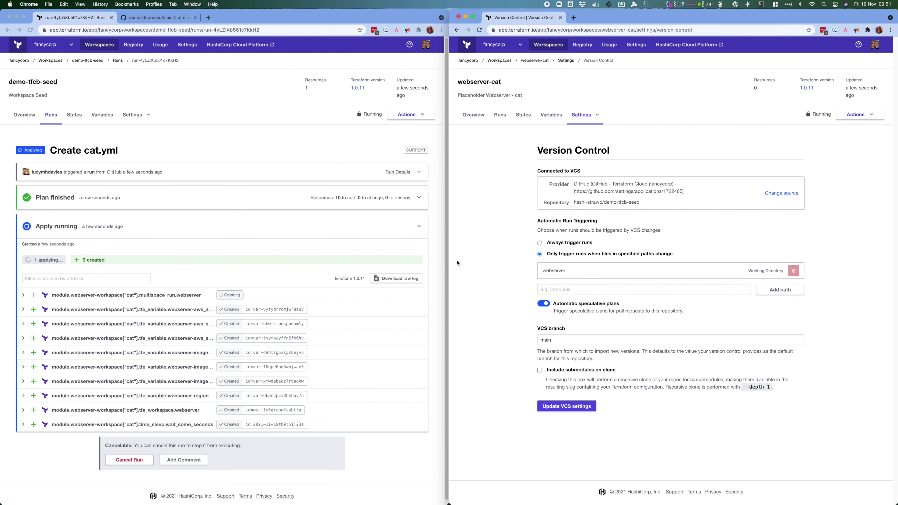
Review the webserver-cat workspace's variables and open its current run
click(552, 114)
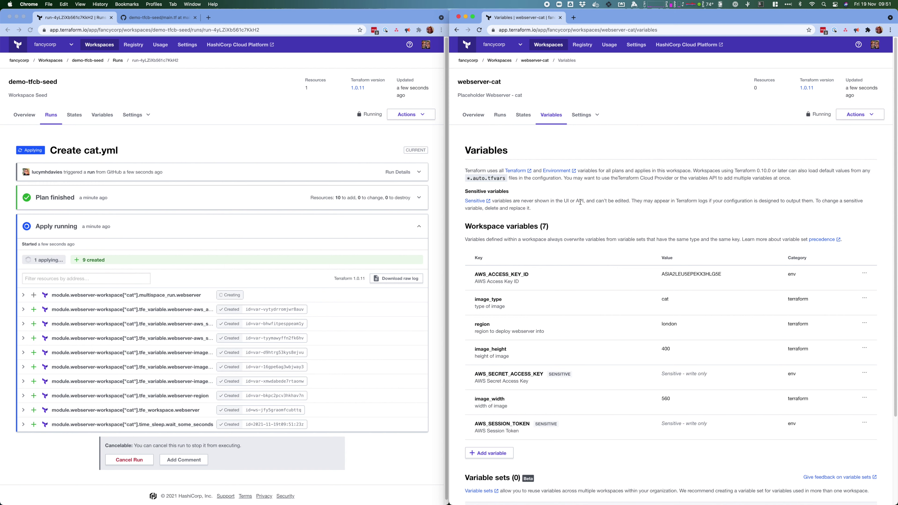
click(499, 115)
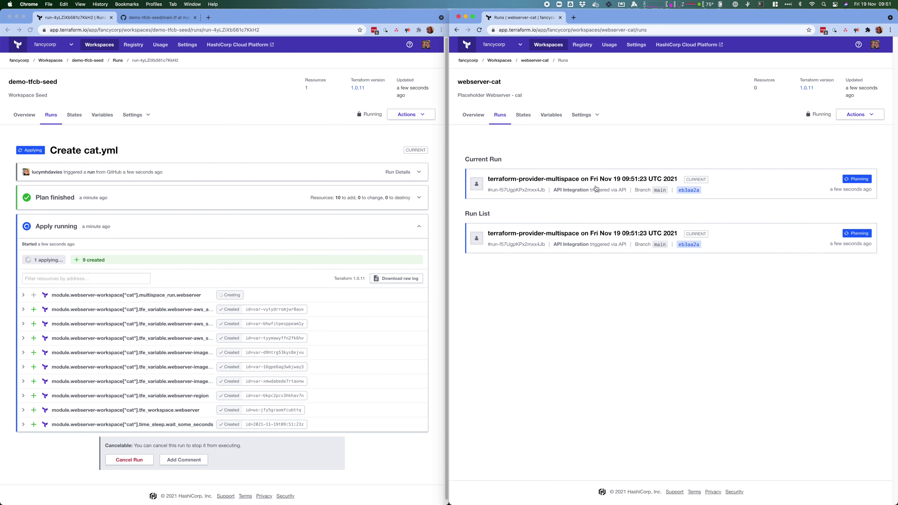
click(579, 181)
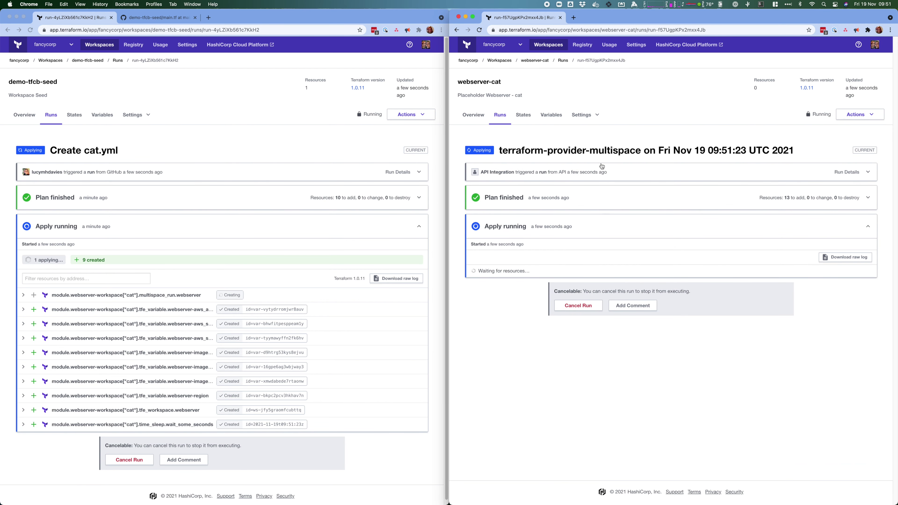
Follow the webserver-cat run's apply and examine the list of AWS resources it creates
click(584, 205)
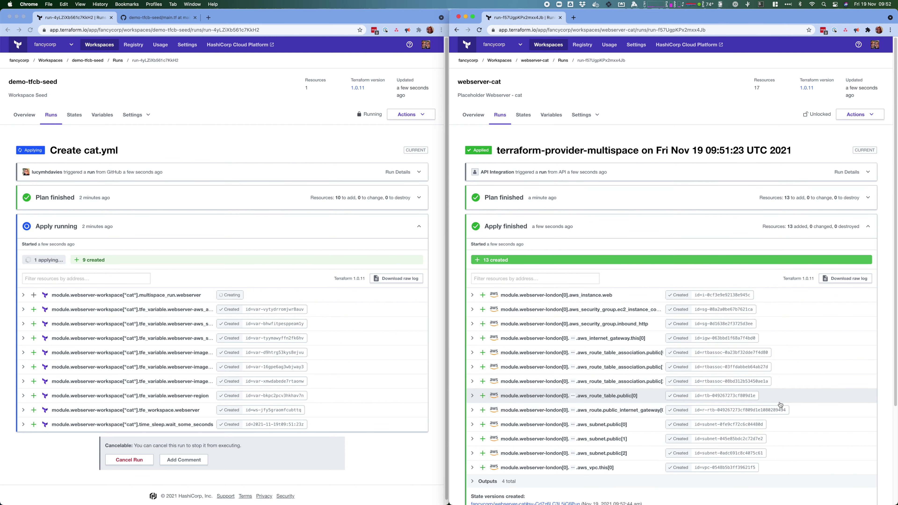
scroll(615, 340, down, 2)
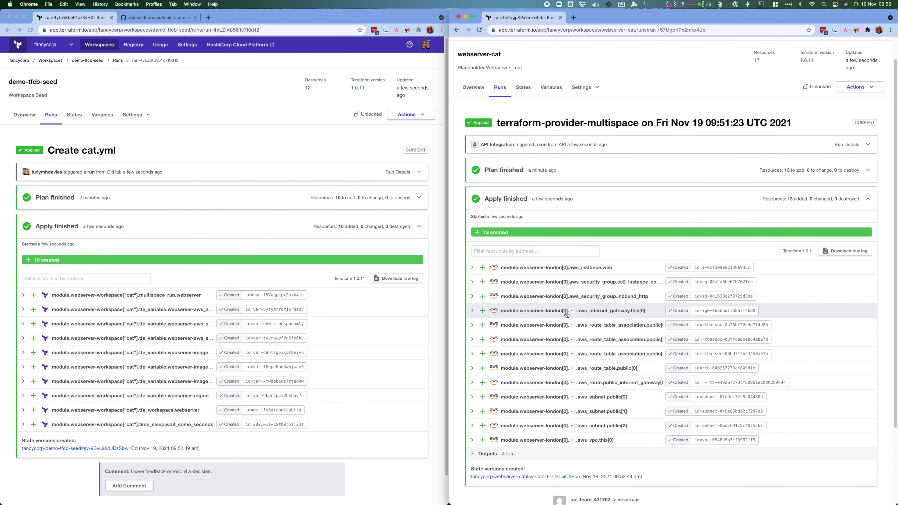
scroll(549, 311, down, 1)
scroll(549, 312, up, 3)
Show the webserver-cat workspace's outputs, view the london_web_server_url page in a new tab and close that tab
click(482, 115)
click(525, 252)
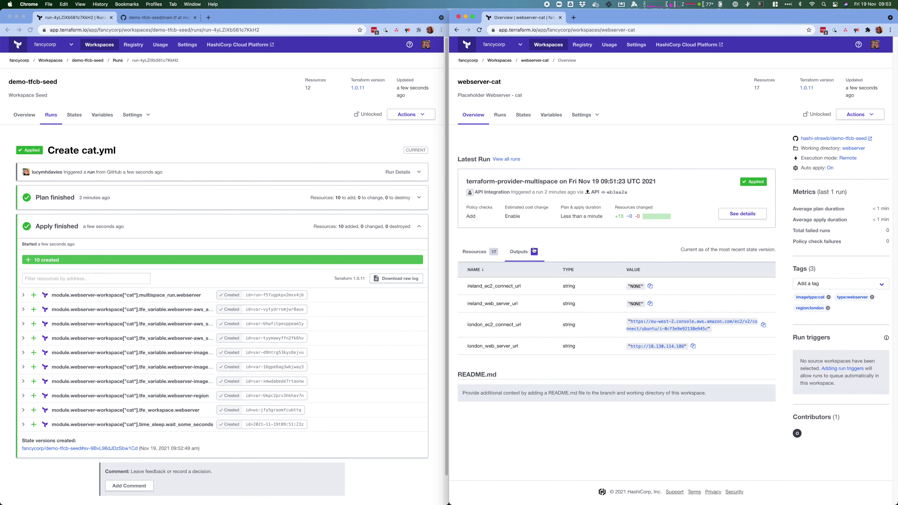
super+click(650, 350)
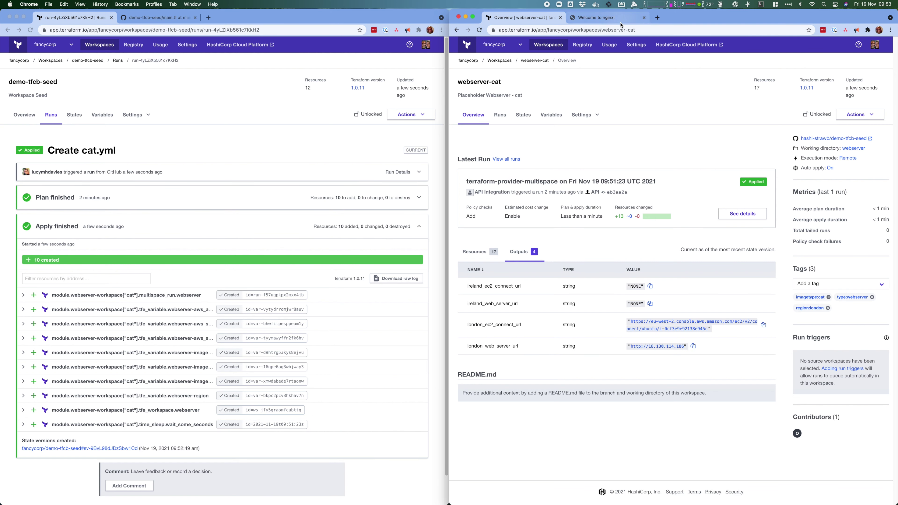
click(614, 19)
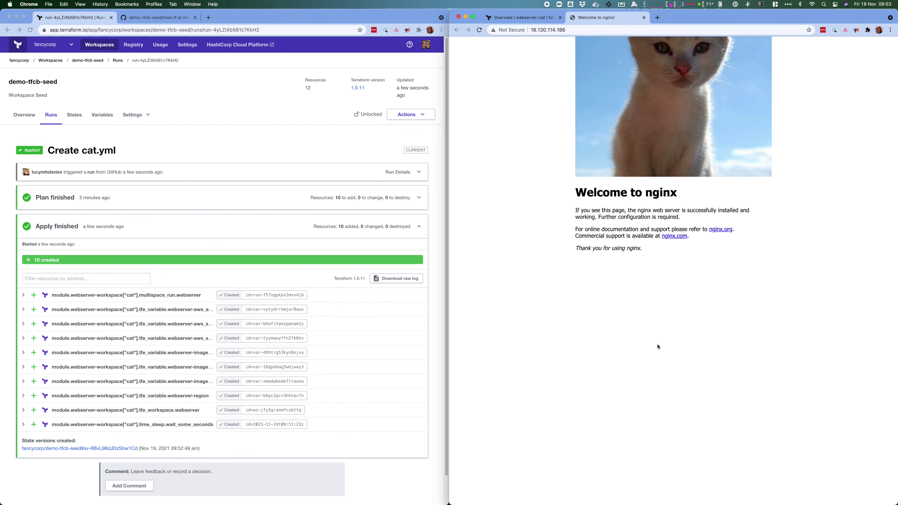
key(super+w)
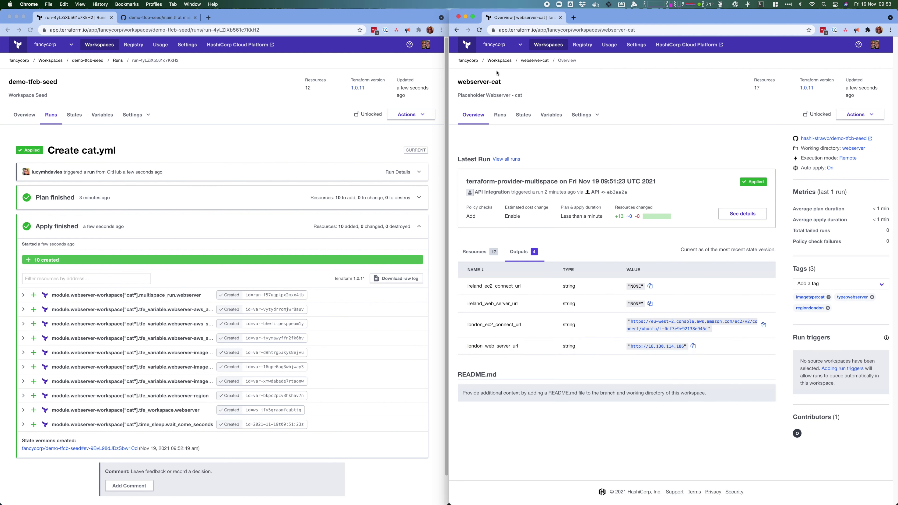
Return to the fancycorp organization's workspace list to check both workspaces' run status
click(321, 135)
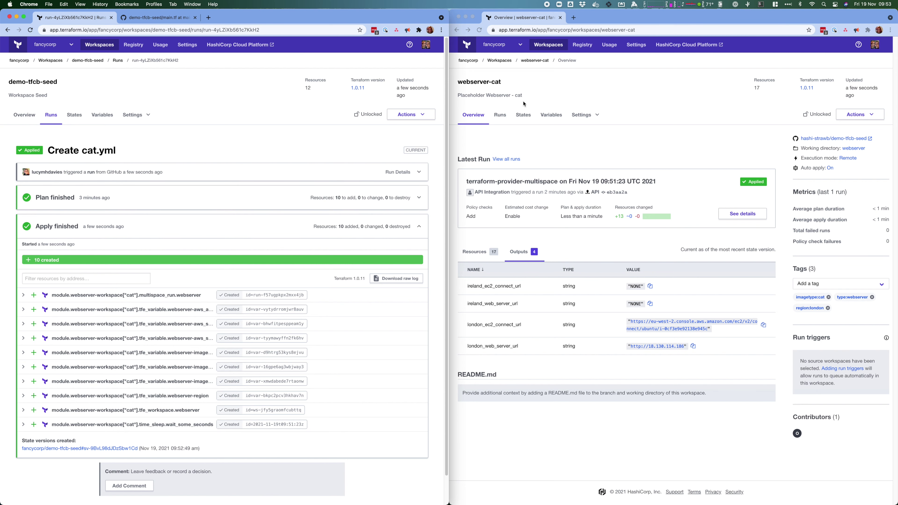
click(469, 63)
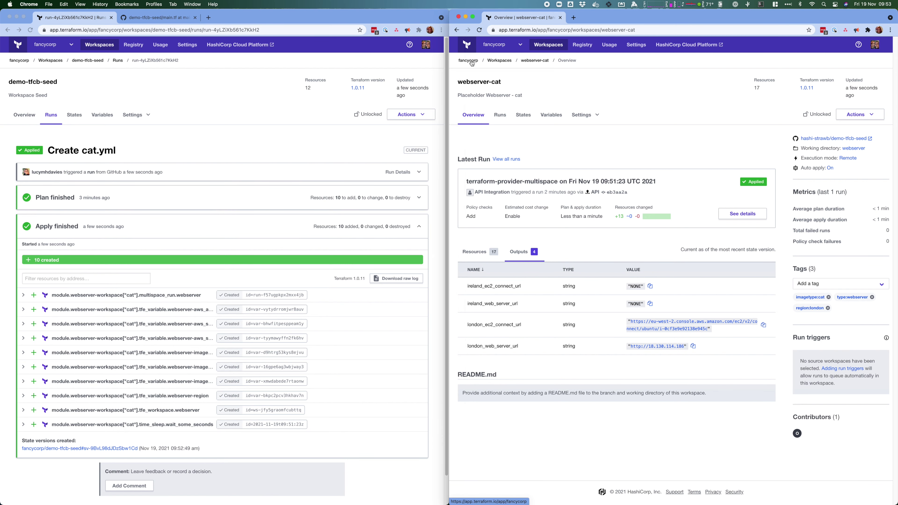
click(470, 63)
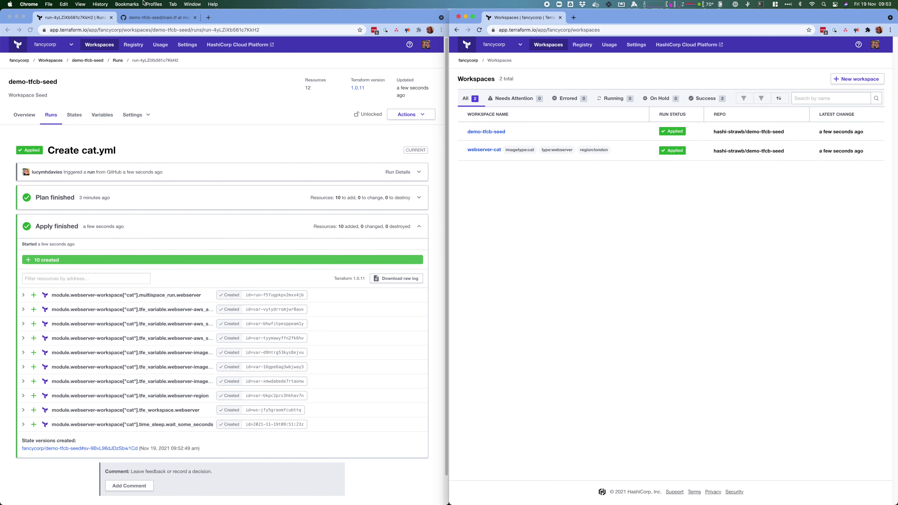
Open cat.yml from the demo-tfcb-seed repository's workspaces folder on GitHub and examine its YAML settings
click(145, 18)
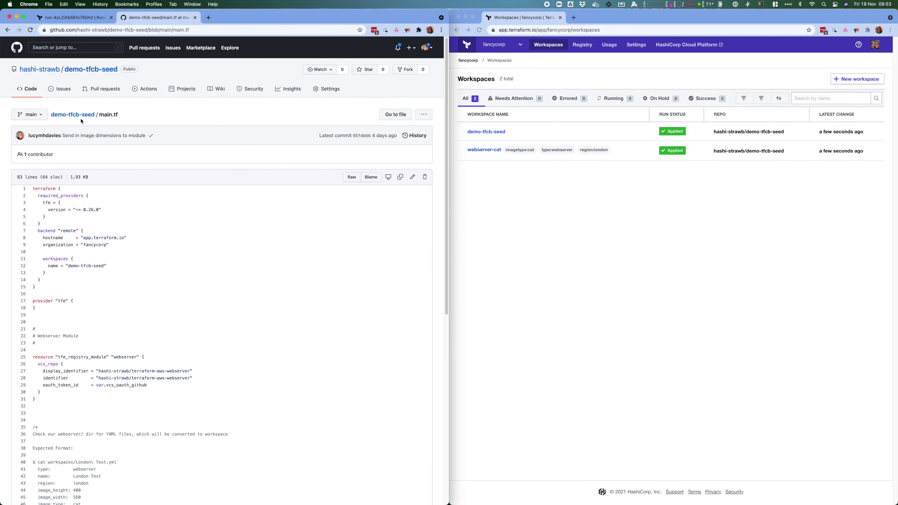
click(72, 114)
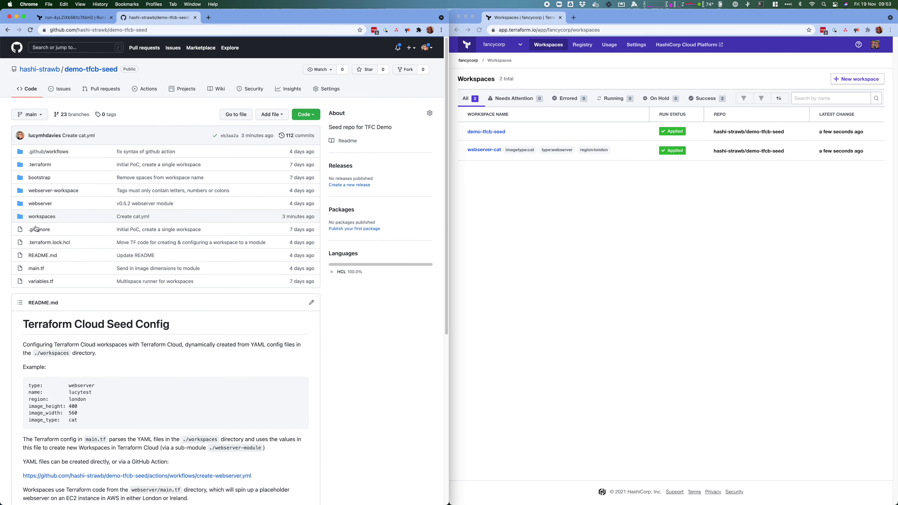
click(42, 215)
click(37, 164)
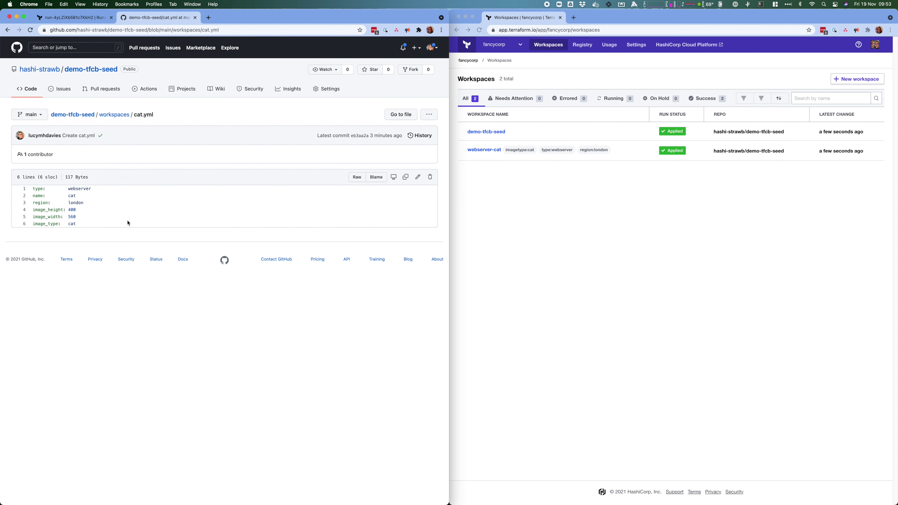
drag(80, 224, 26, 181)
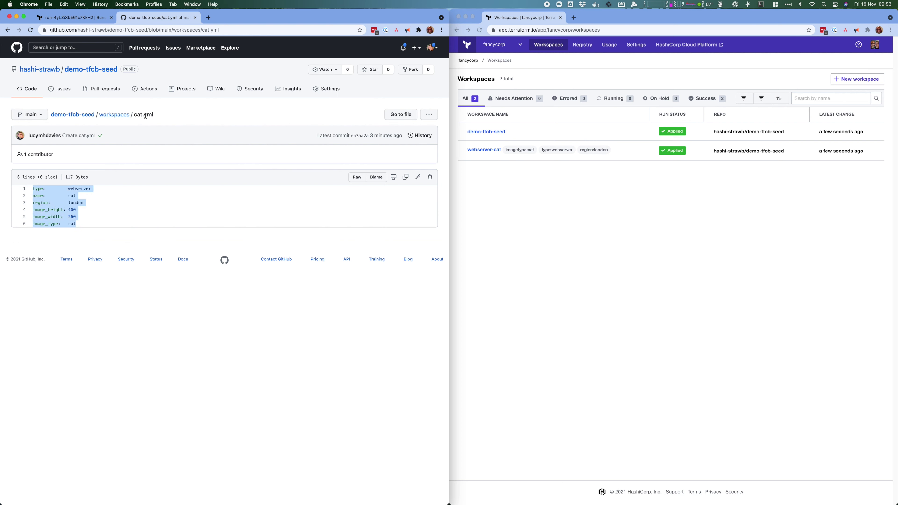
click(189, 123)
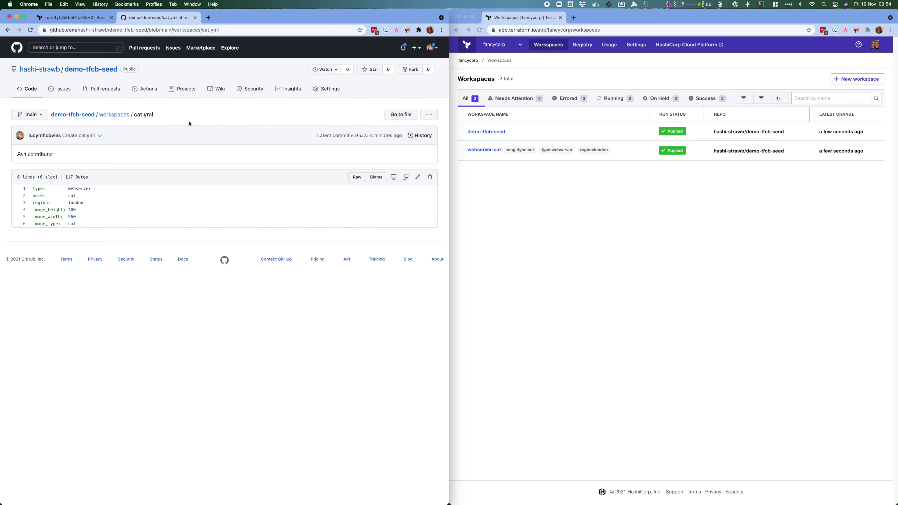
Open the run form of the Request Placeholder Webserver workflow in GitHub Actions and name the webserver doggo
click(150, 96)
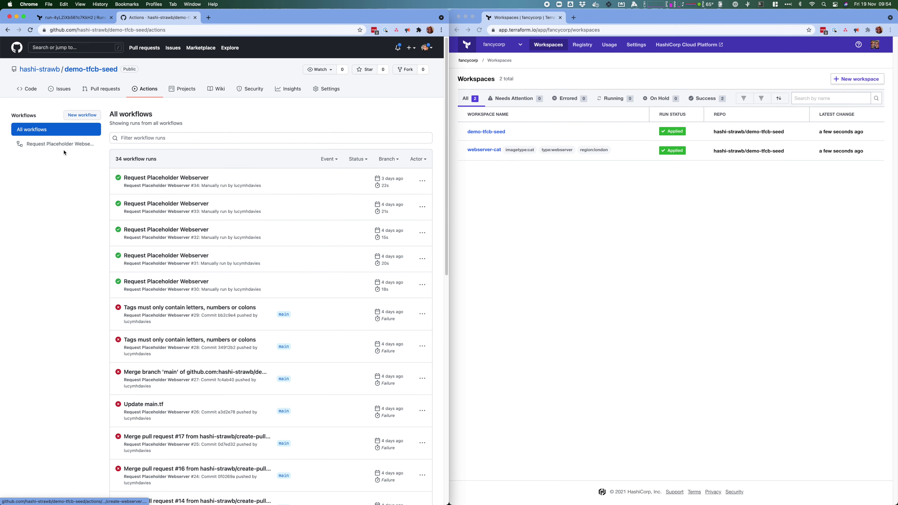
click(62, 145)
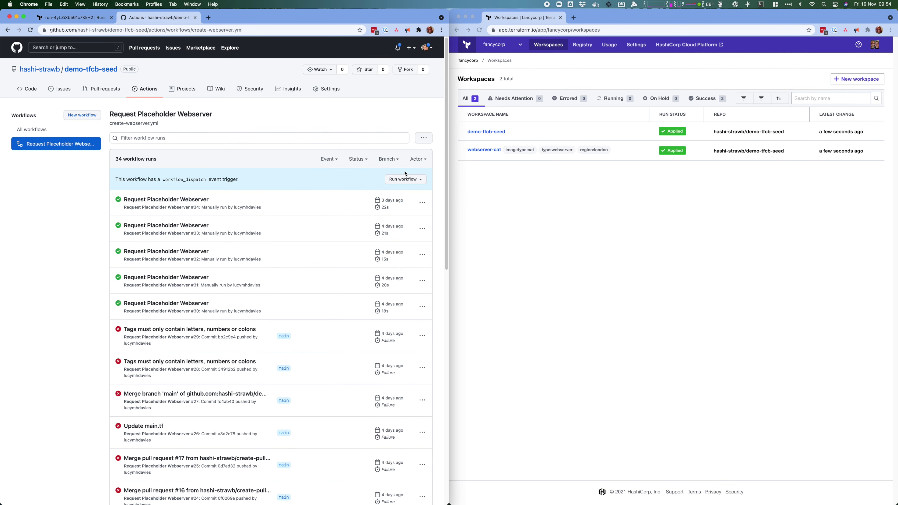
click(402, 180)
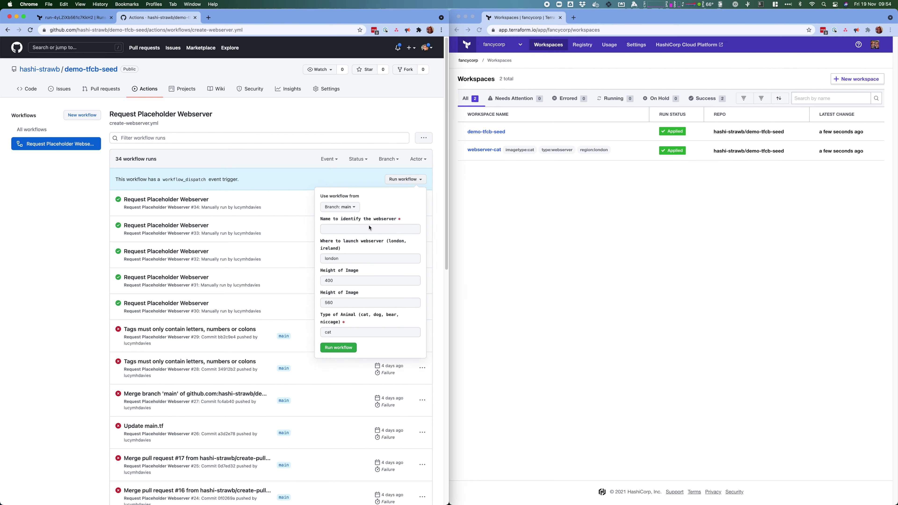
click(367, 228)
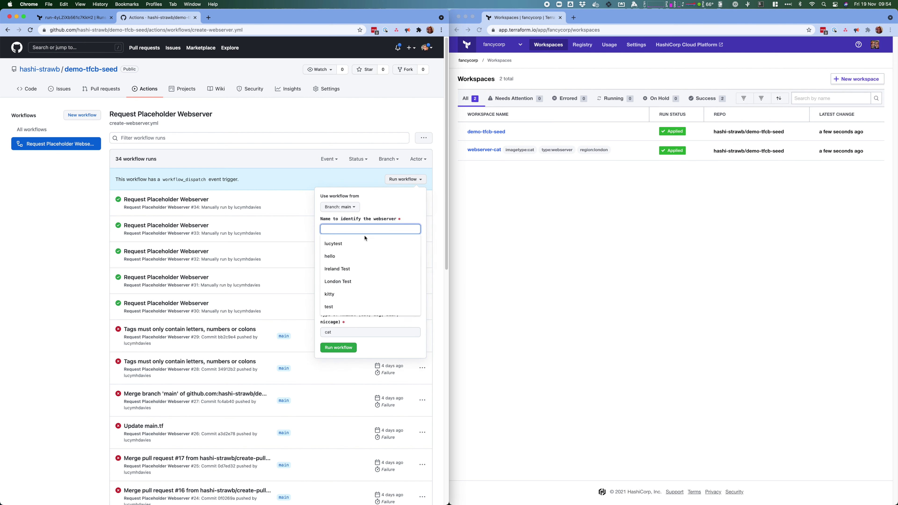
text(doggo)
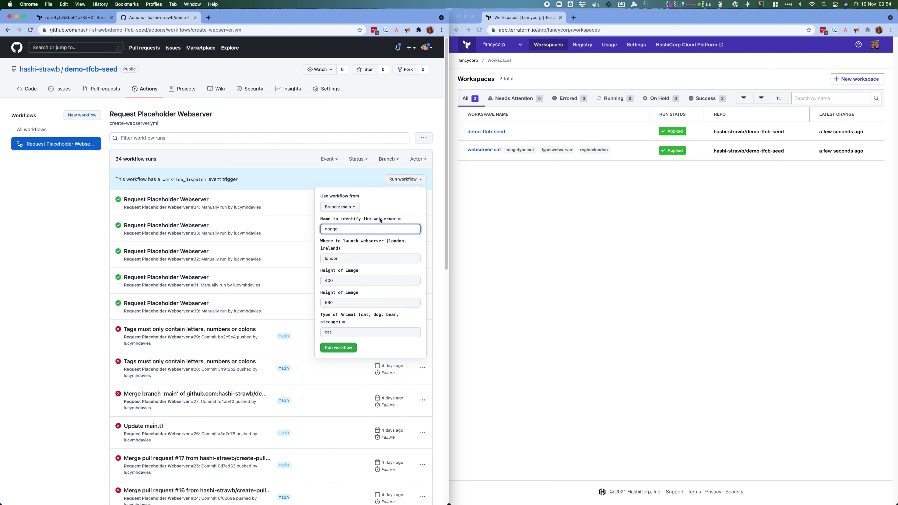
click(393, 210)
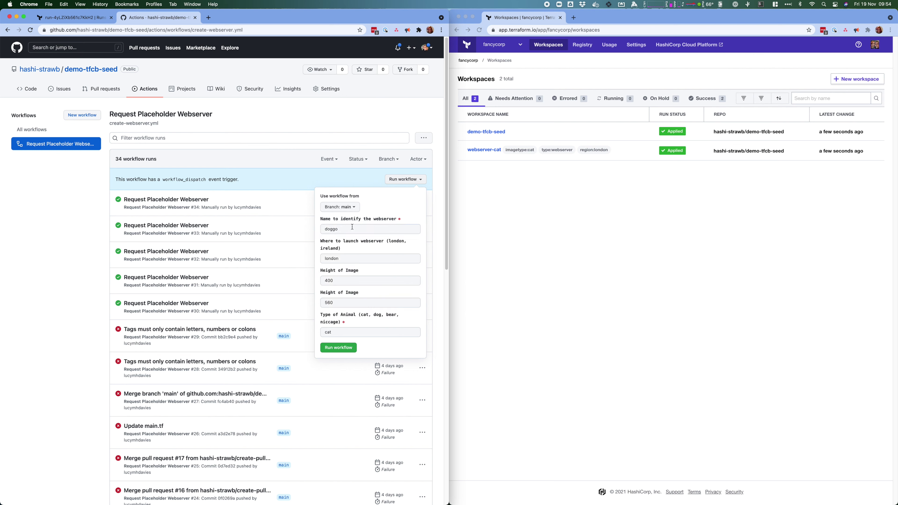
Set the webserver's launch location to ireland, the first Height of Image value to 100 and the animal type to dog
click(353, 259)
key(super+a)
text(ireland)
key(Tab)
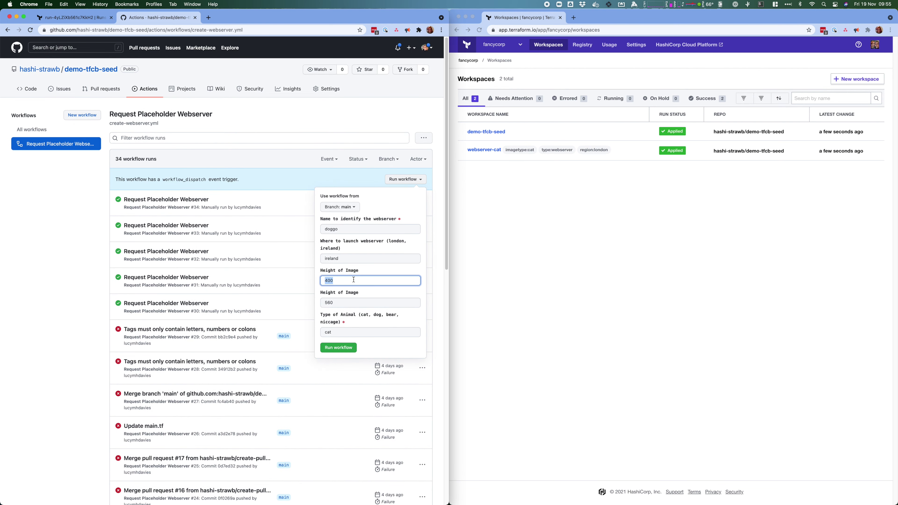
text(10)
key(Tab)
key(Tab)
text(d)
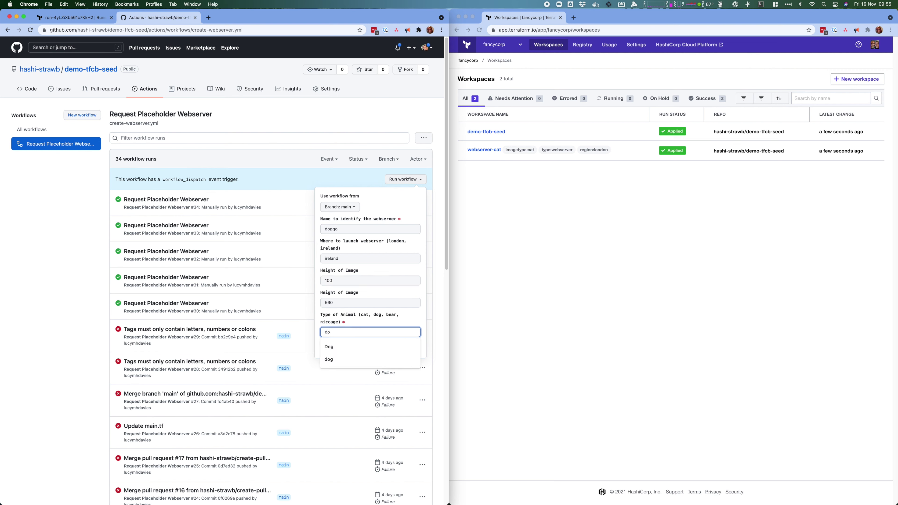
key(Escape)
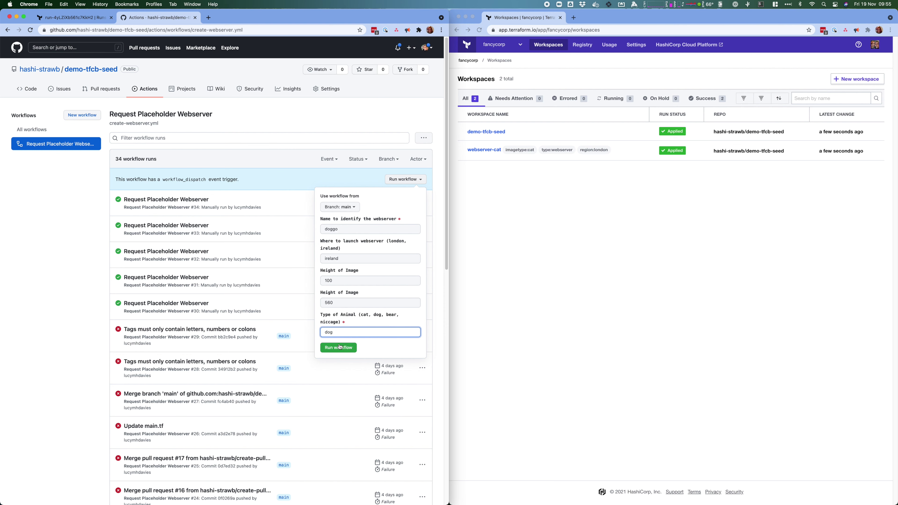
Run the workflow with the entered values, reload the run list and open the newest Request Placeholder Webserver run
click(378, 351)
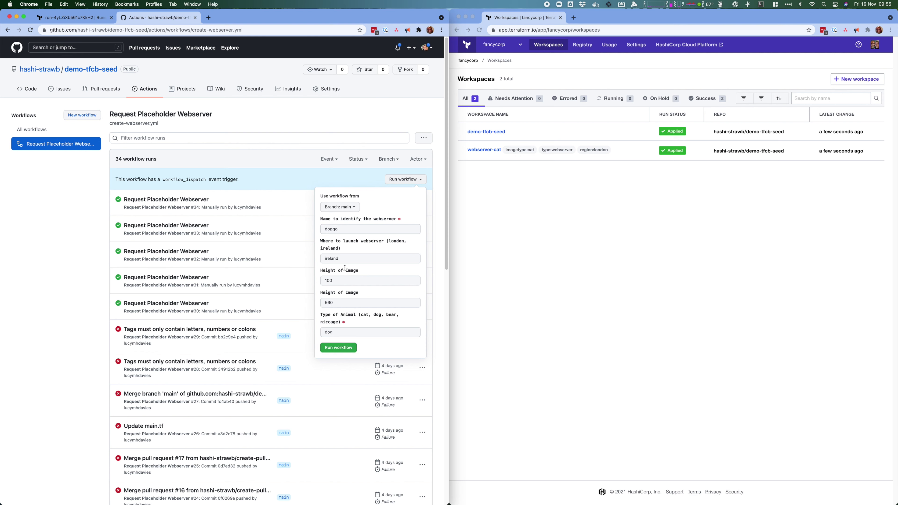
click(367, 347)
click(346, 351)
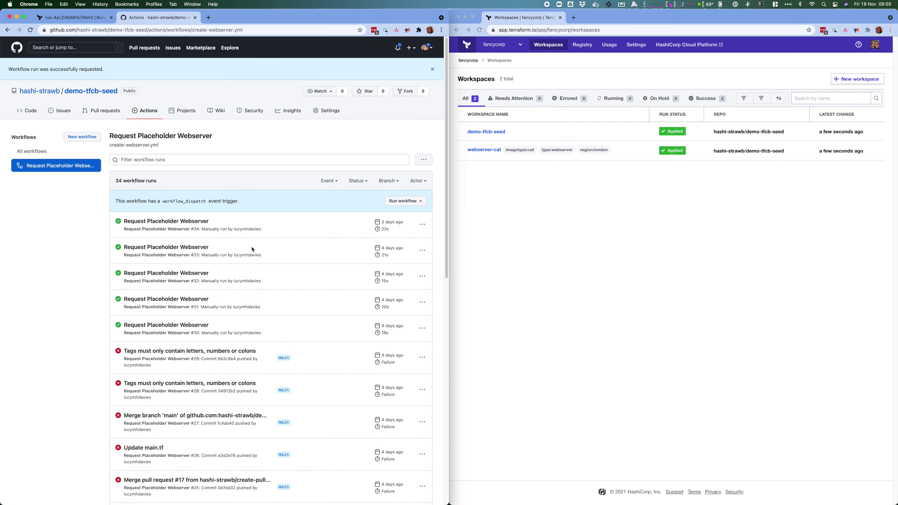
key(super+r)
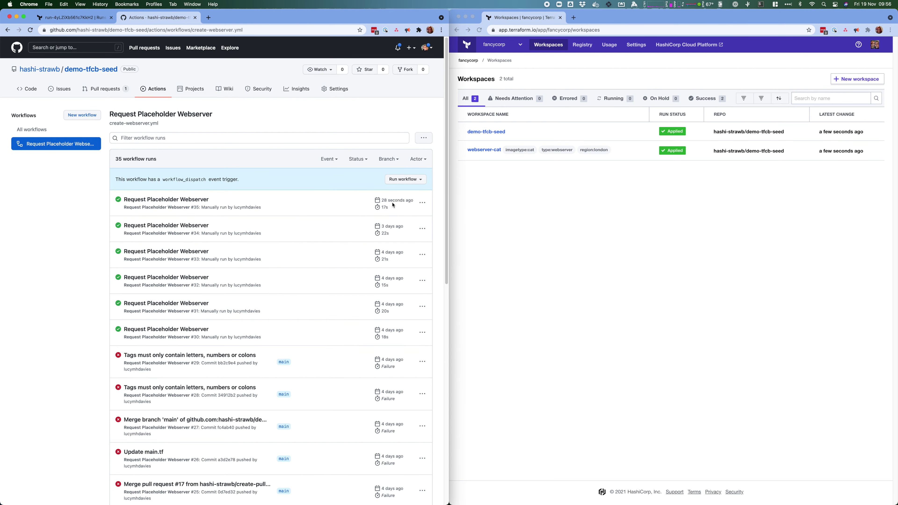
drag(382, 200, 405, 201)
click(177, 200)
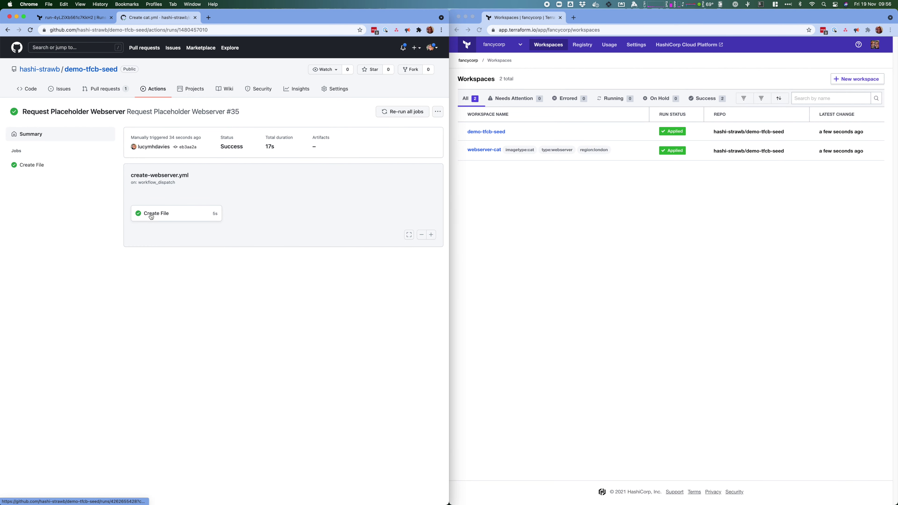
Open the pull request "Request new Placeholder Webserver: doggo" and review the lines it adds in workspaces/doggo.yml
click(106, 88)
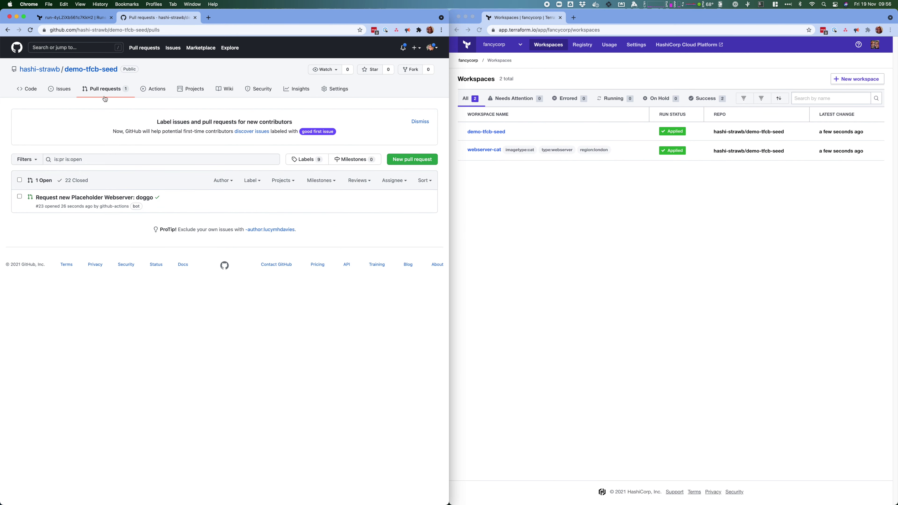
click(83, 198)
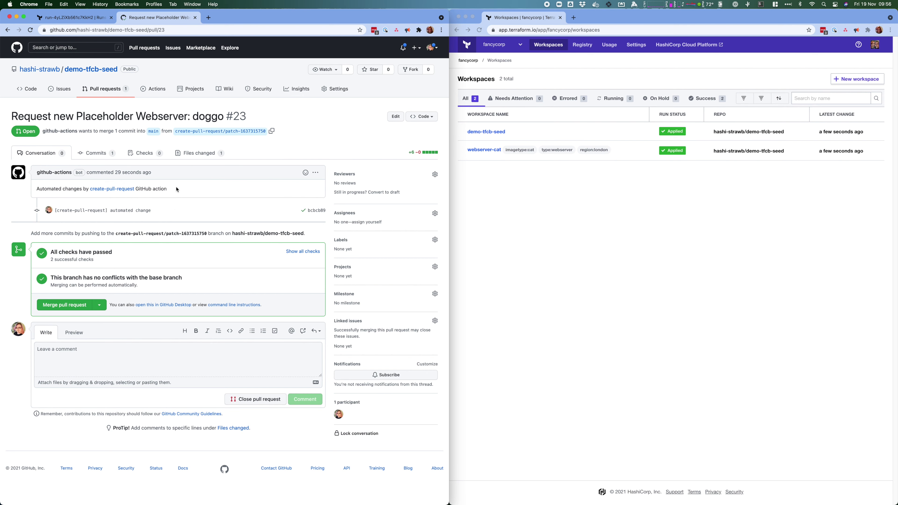
click(201, 157)
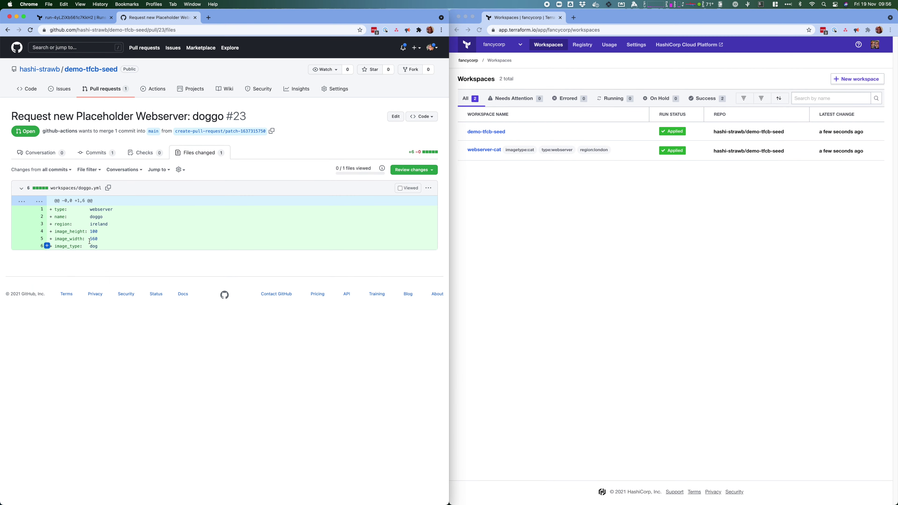
triple_click(100, 209)
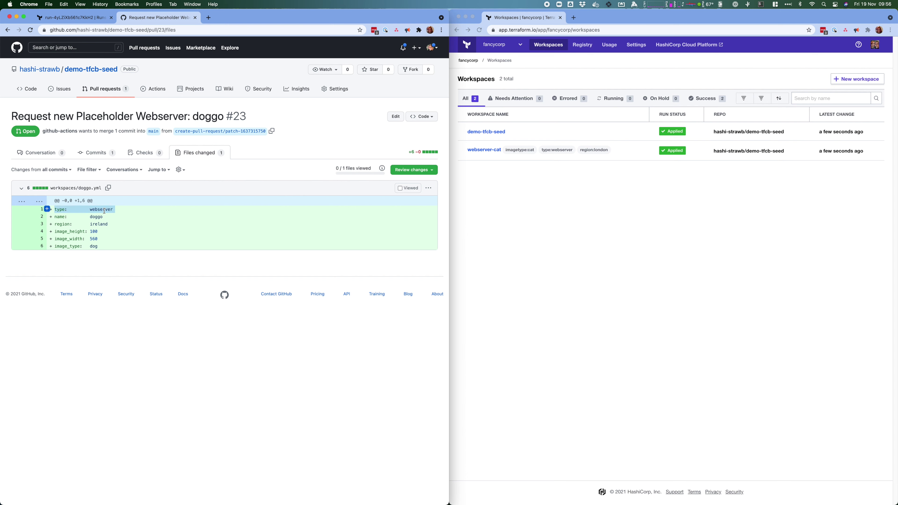
triple_click(99, 217)
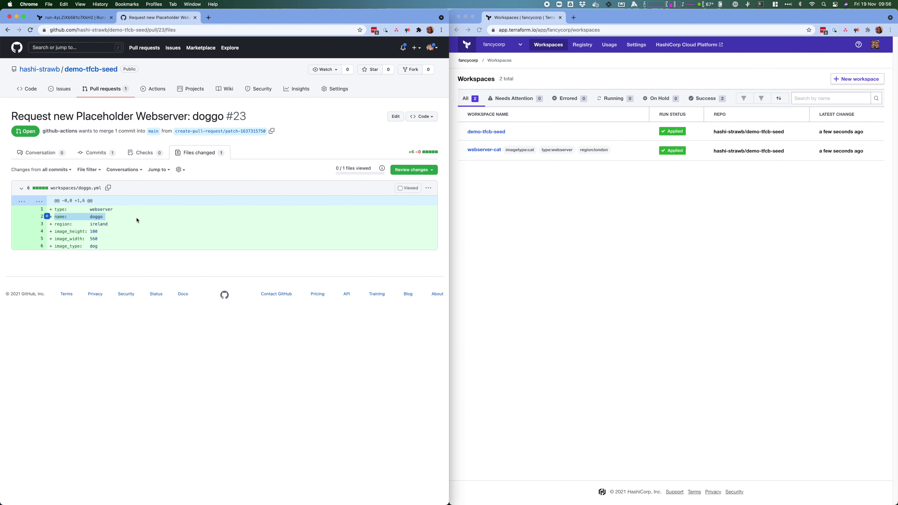
click(118, 238)
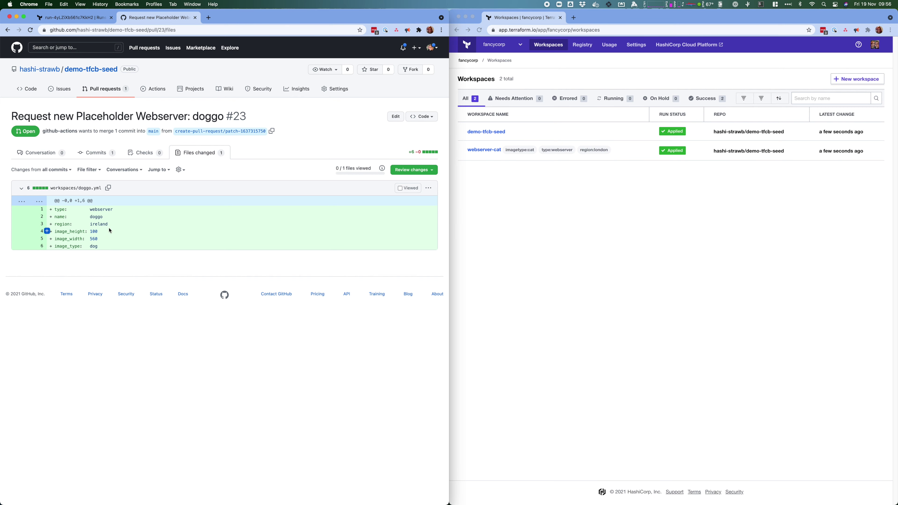
Merge the doggo pull request into the main branch from its conversation page
click(33, 155)
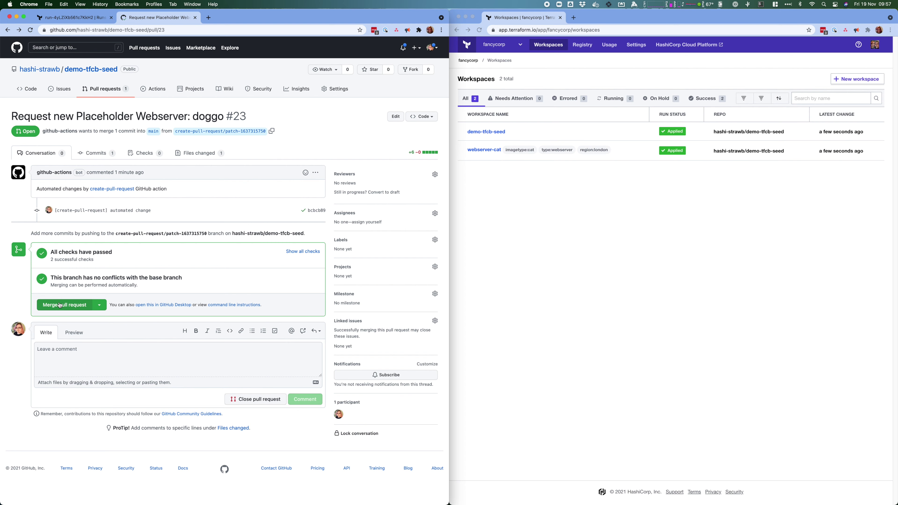
click(72, 308)
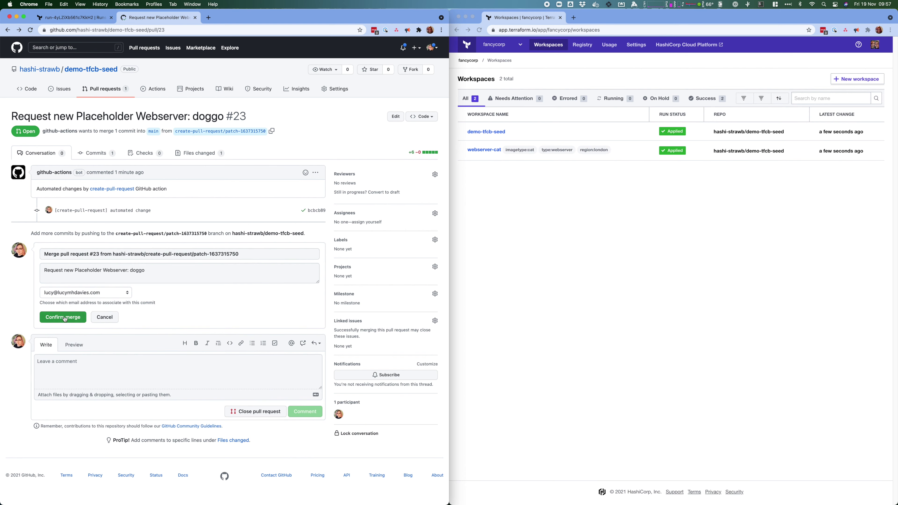
click(63, 317)
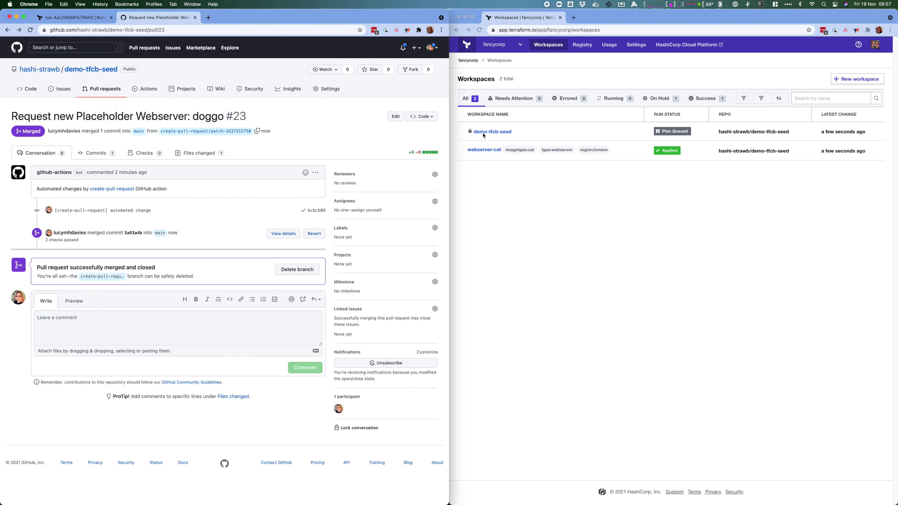
click(507, 147)
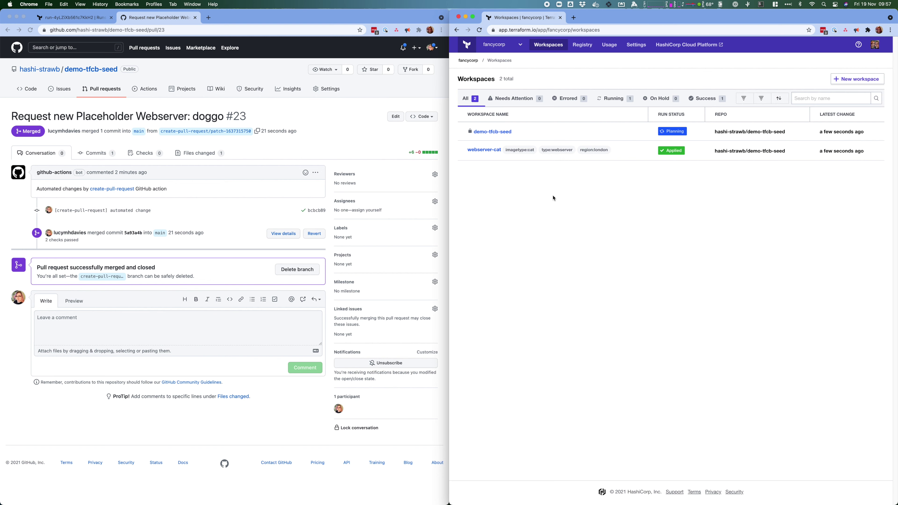
click(96, 70)
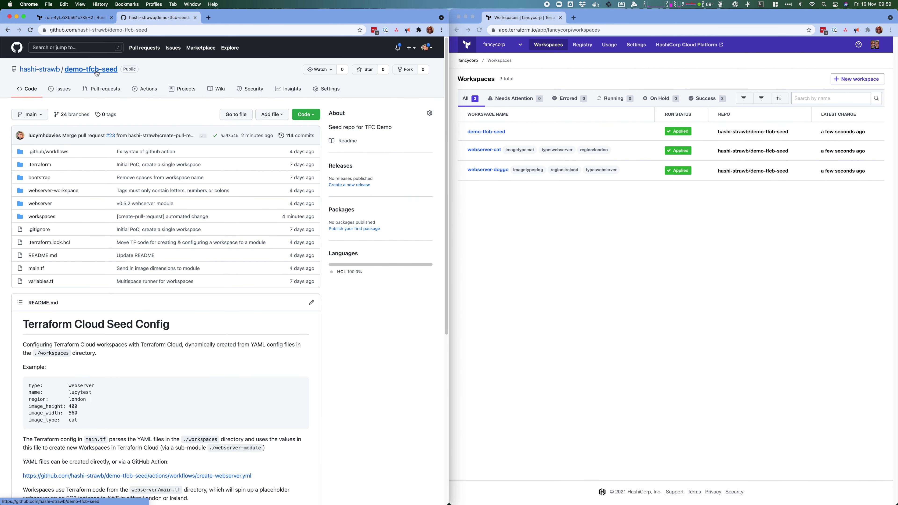
click(533, 272)
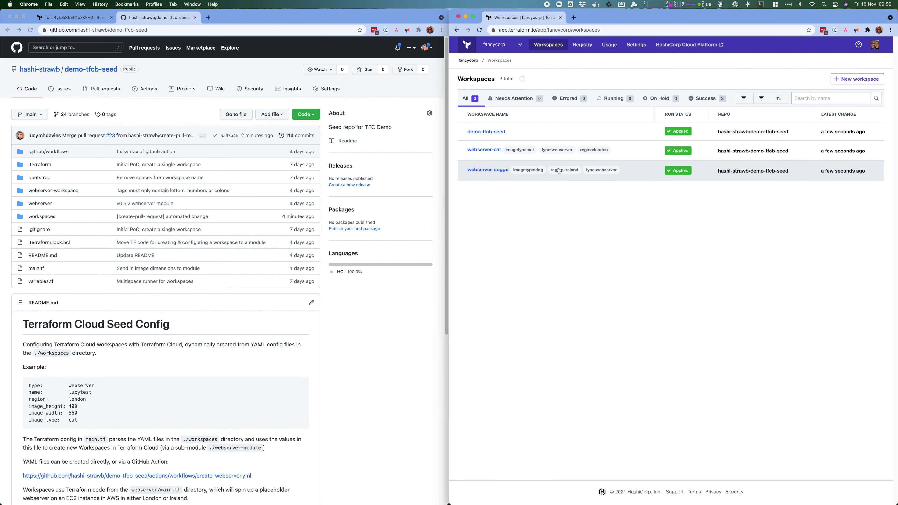
Open the webserver-doggo workspace, view its ireland_web_server_url page in a new tab and close that tab
click(496, 171)
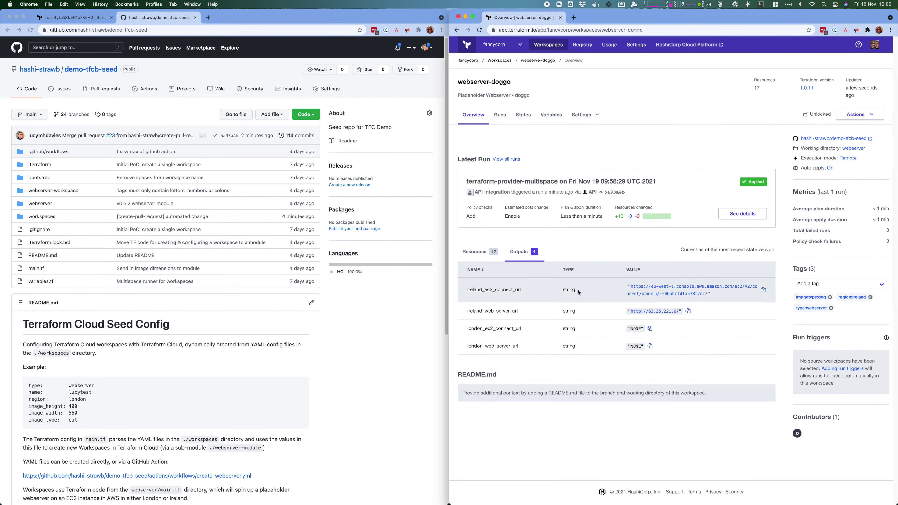
super+click(654, 314)
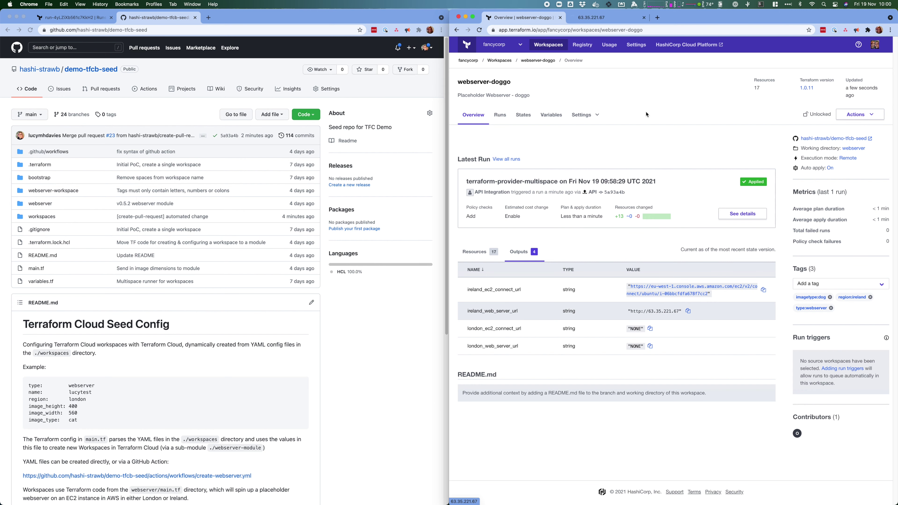
click(603, 21)
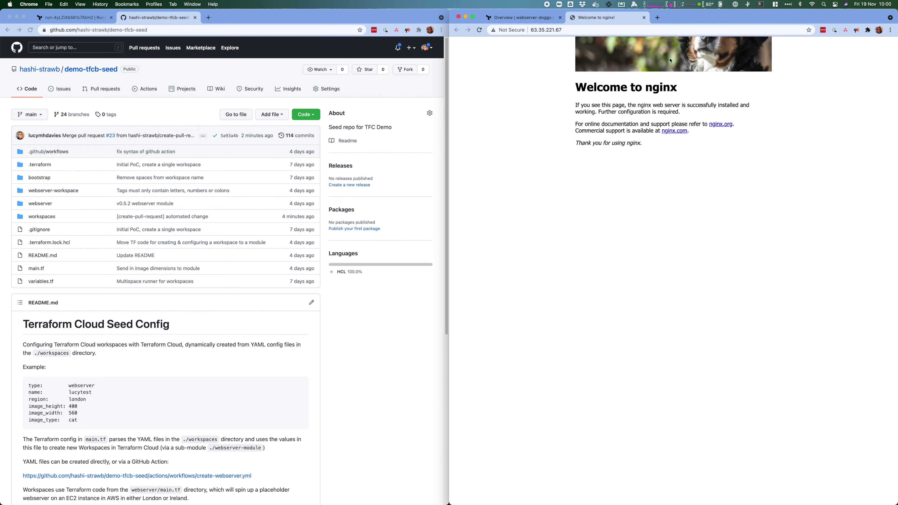
key(super+w)
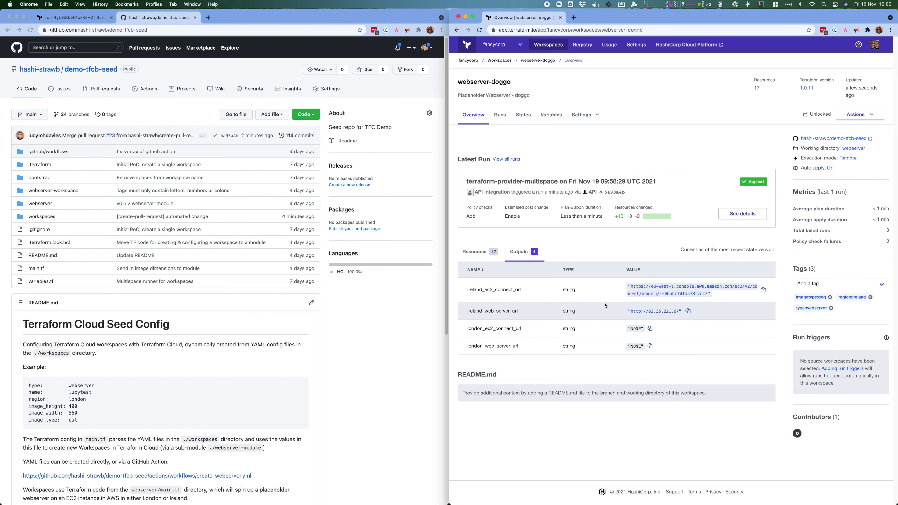
click(388, 352)
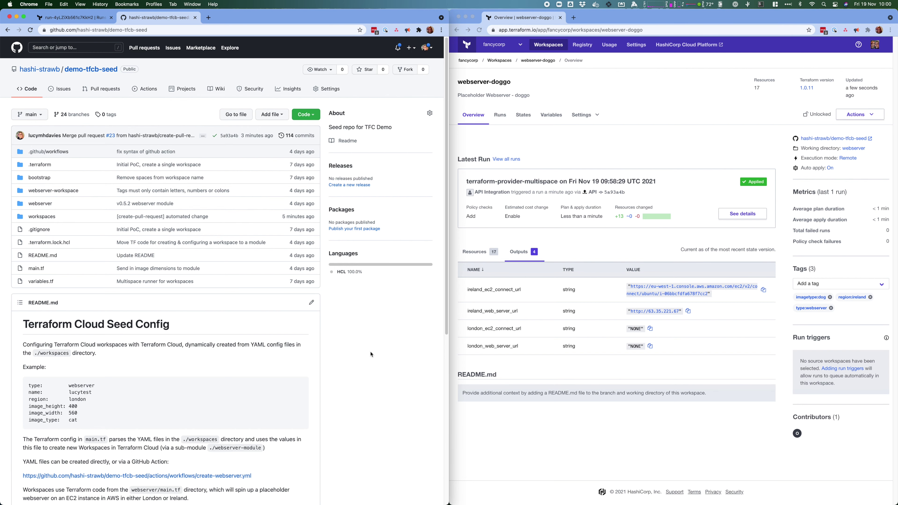
Open the provider bug linked in the README's Caveats section in a new tab and read terraform-provider-multispace issue #6
scroll(370, 354, down, 8)
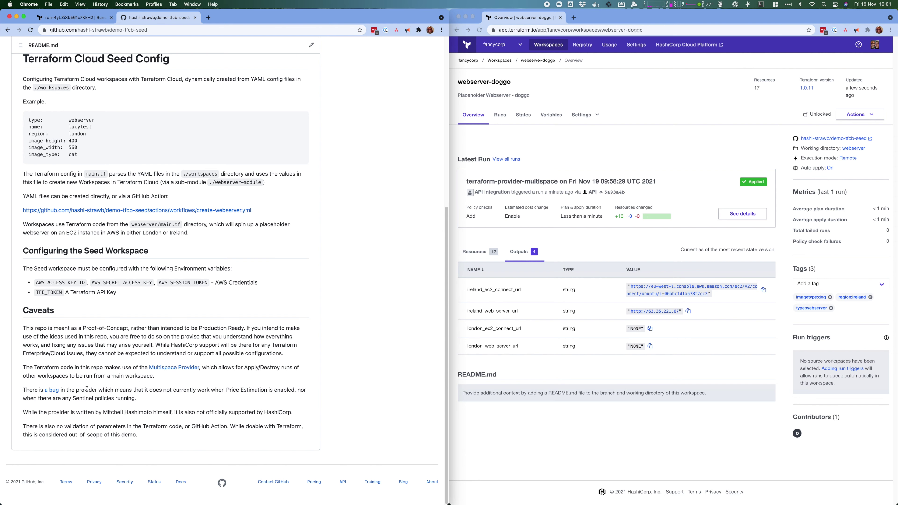
super+click(53, 390)
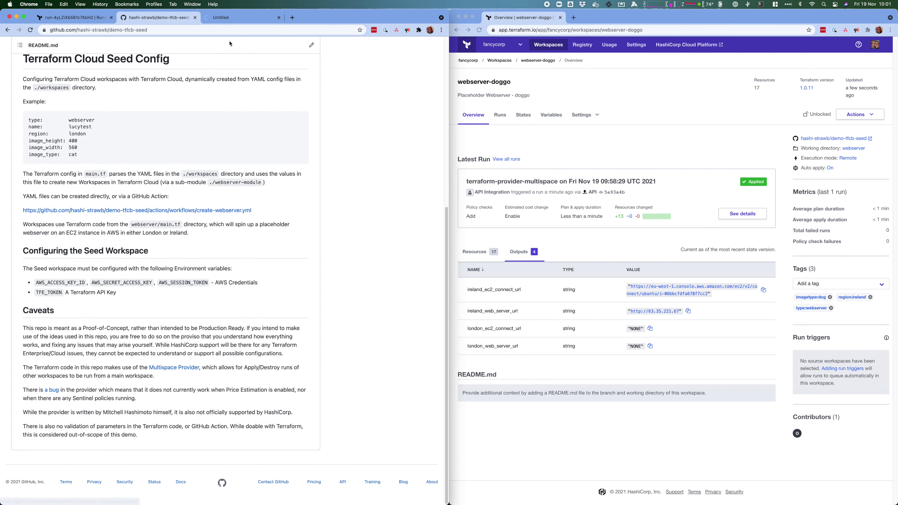
click(236, 21)
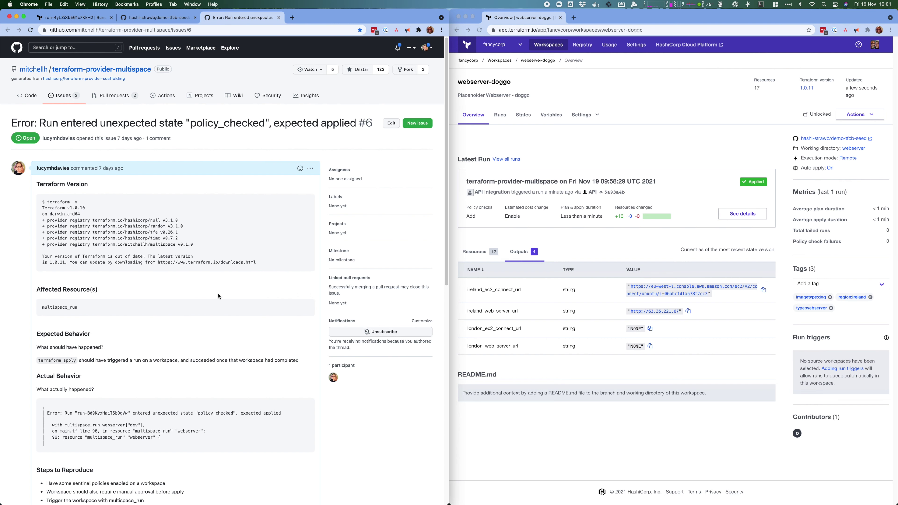
click(676, 136)
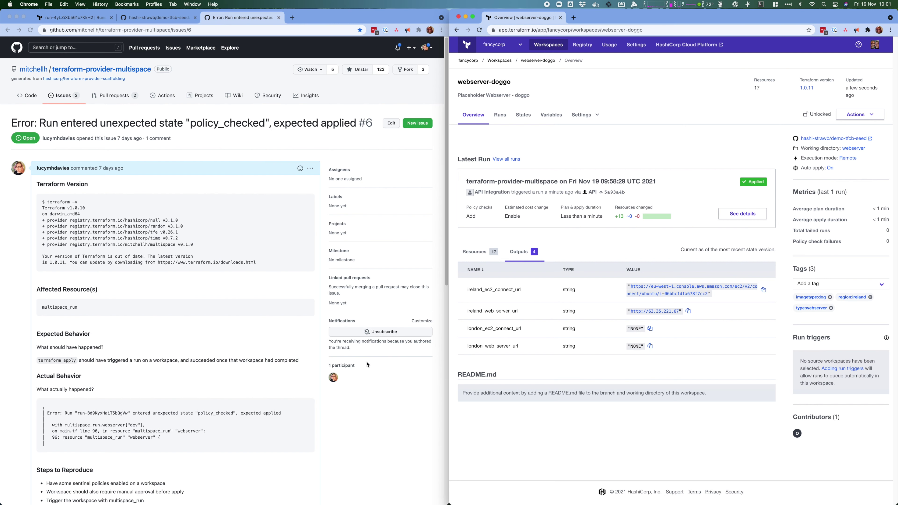
click(400, 448)
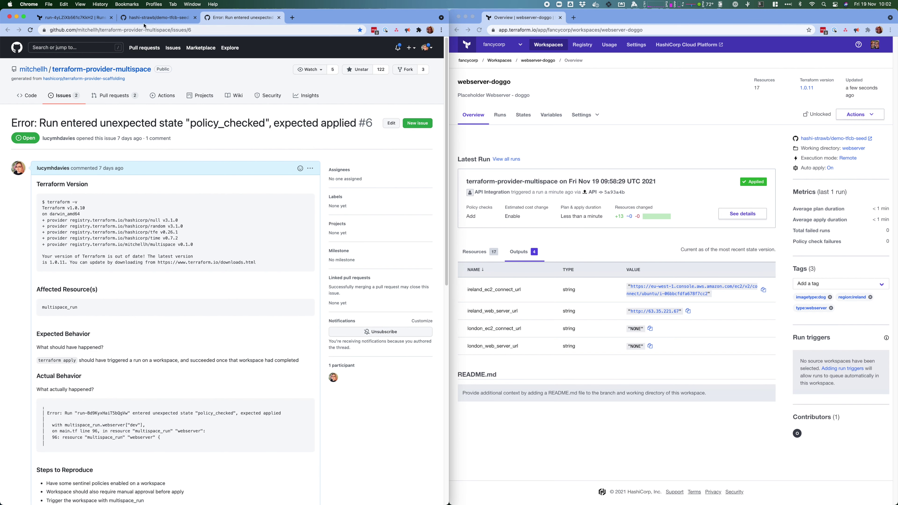
Recheck the README's Caveats against the multispace issue, close the issue's tab and return to the top of the demo-tfcb-seed repository page
click(156, 17)
scroll(60, 162, up, 2)
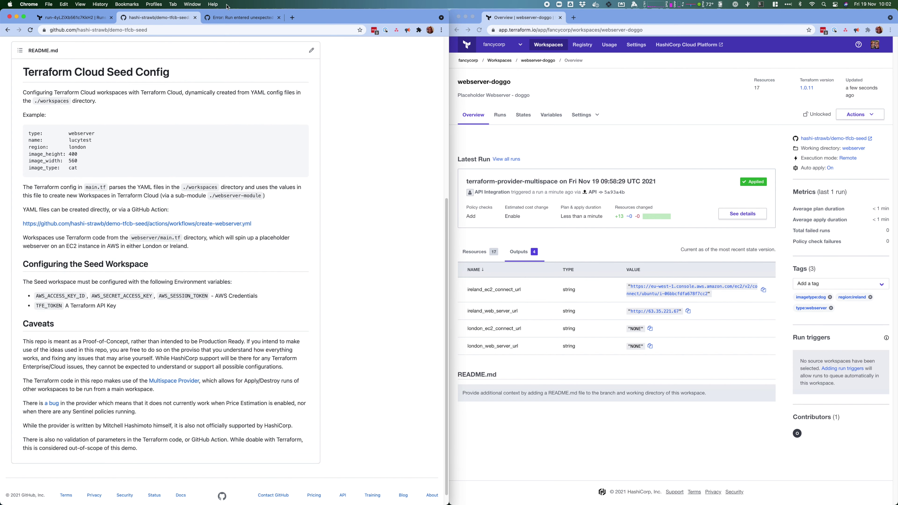
click(228, 20)
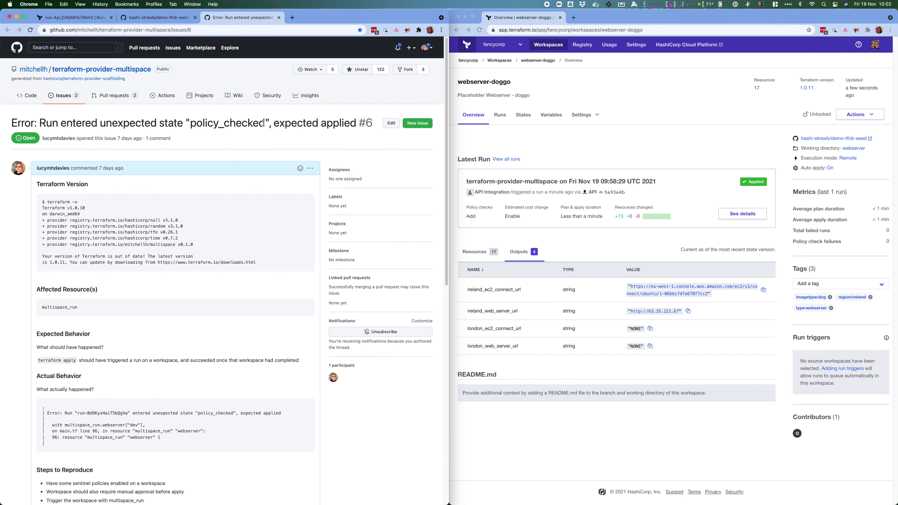
click(279, 18)
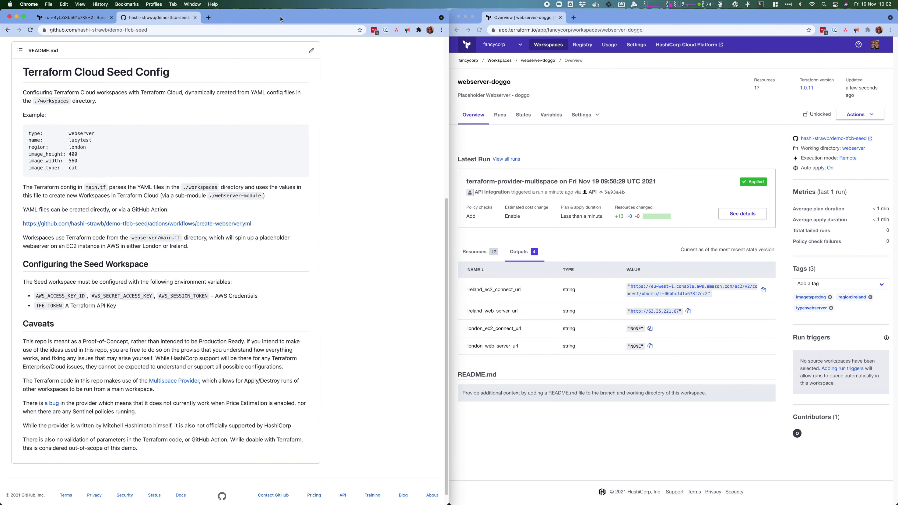
scroll(194, 128, up, 10)
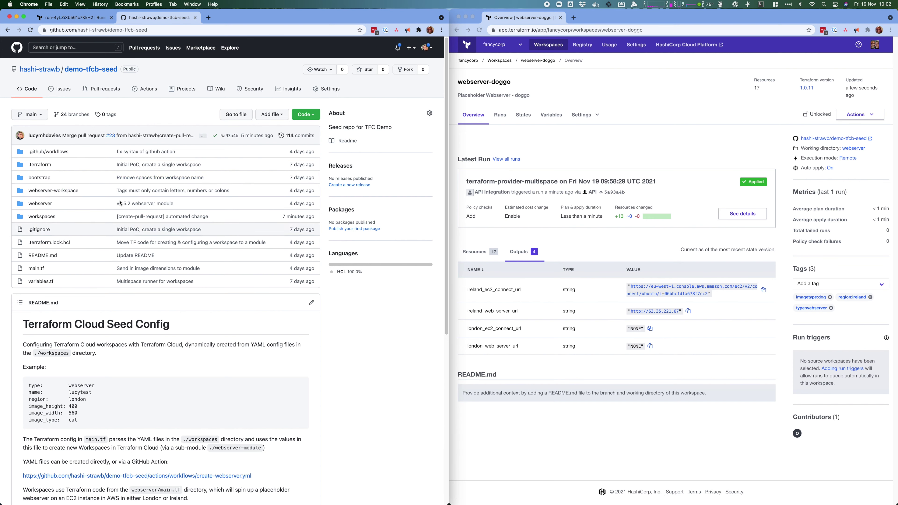
Open the demo-tfcb-seed workspace's variables in Terraform Cloud and examine its TFE_TOKEN and AWS credential entries
click(641, 110)
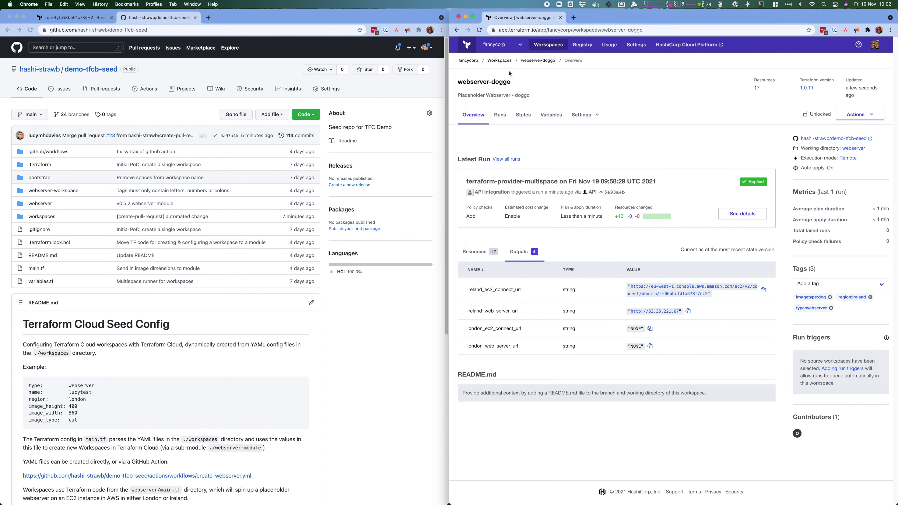
click(469, 61)
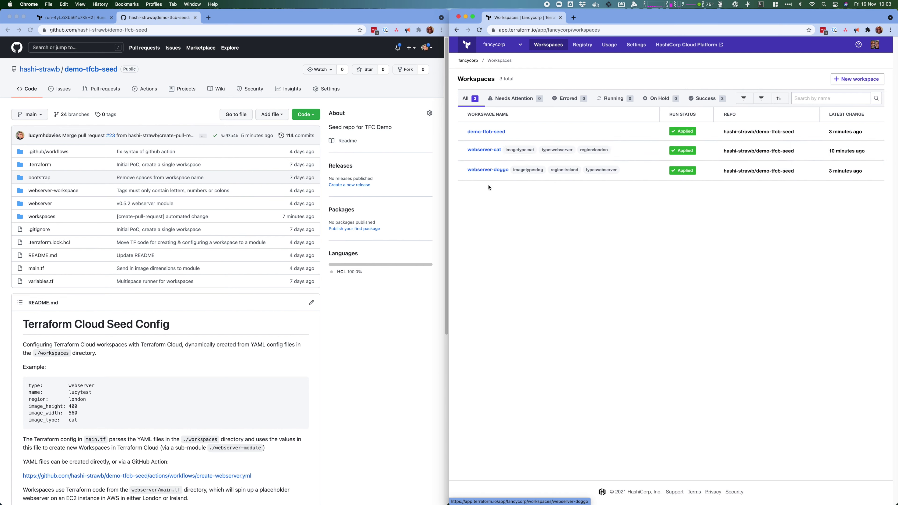
click(494, 133)
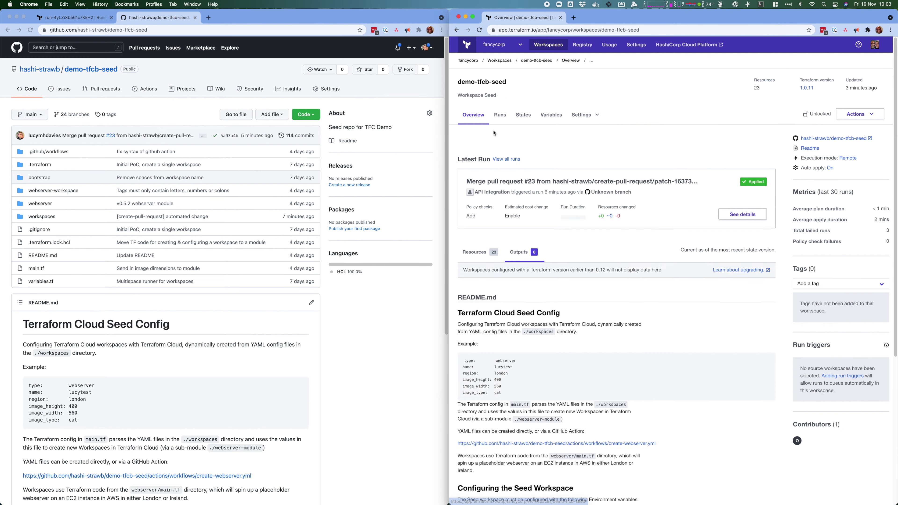
click(548, 120)
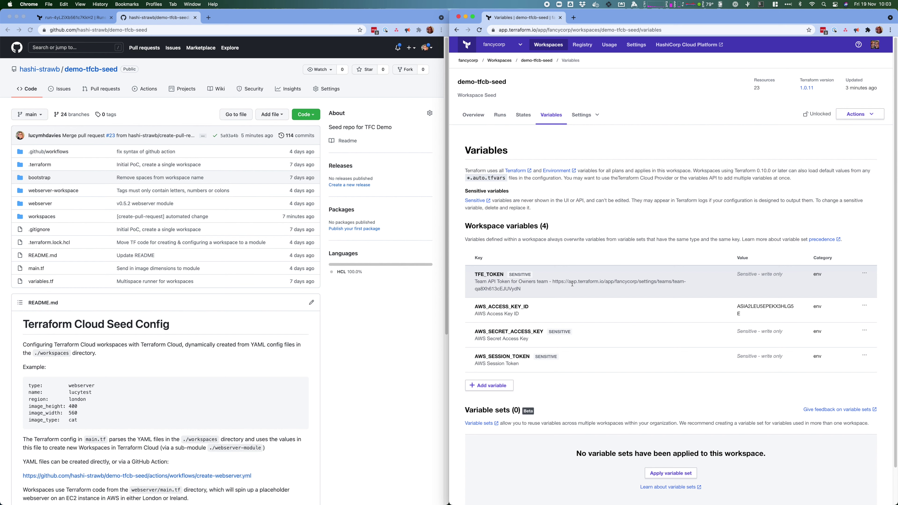
double_click(488, 275)
click(410, 316)
click(626, 230)
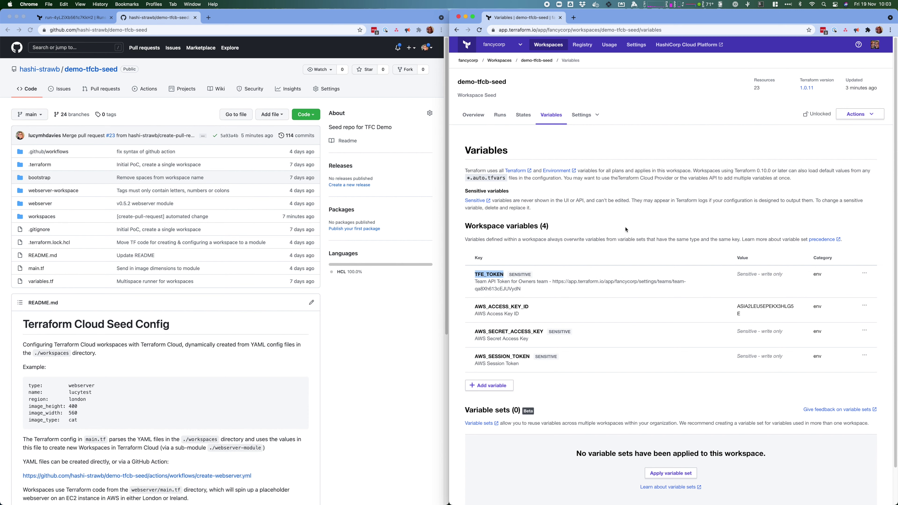
click(517, 287)
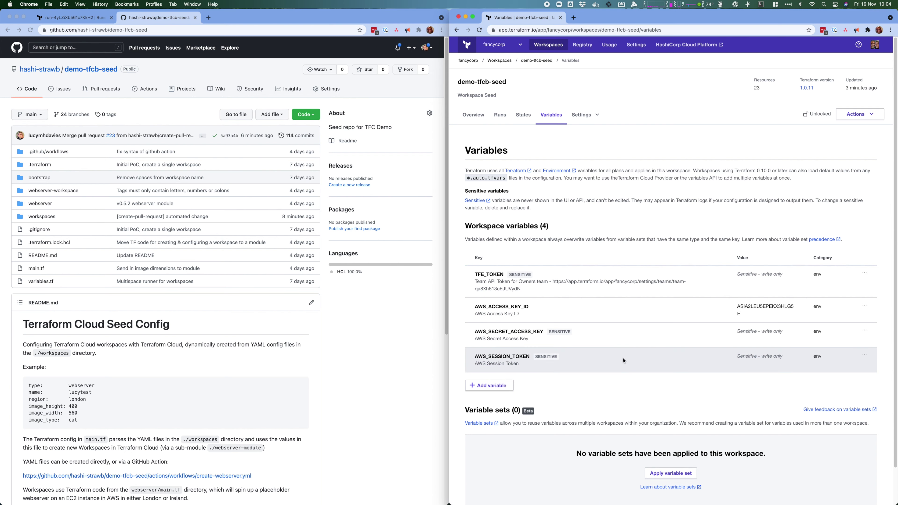
scroll(622, 383, down, 2)
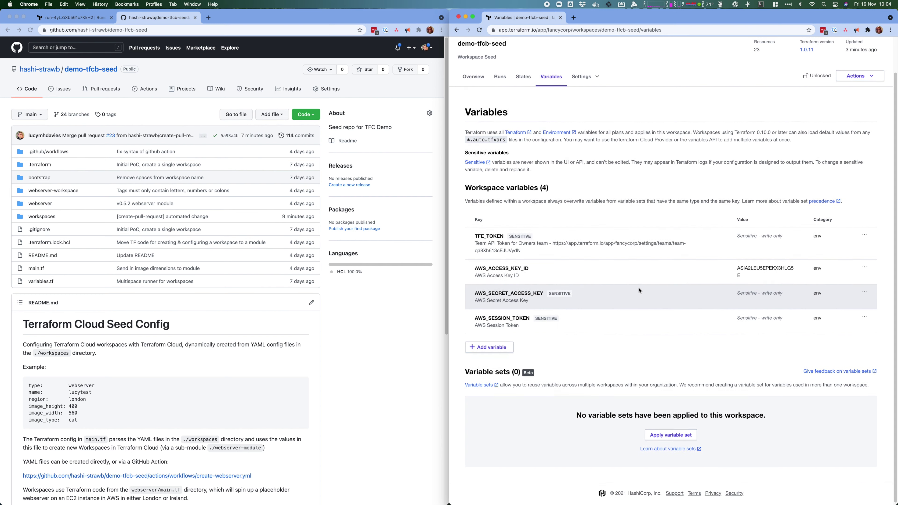
scroll(639, 292, up, 2)
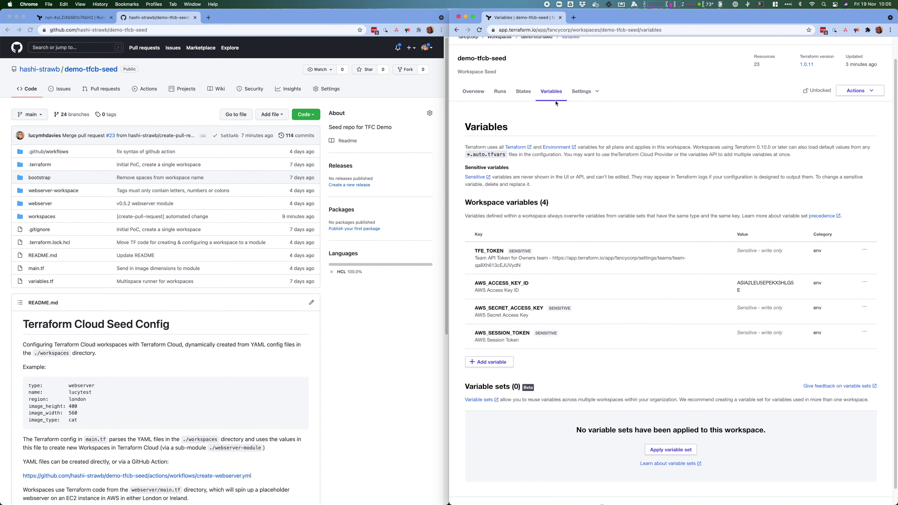
scroll(492, 92, up, 2)
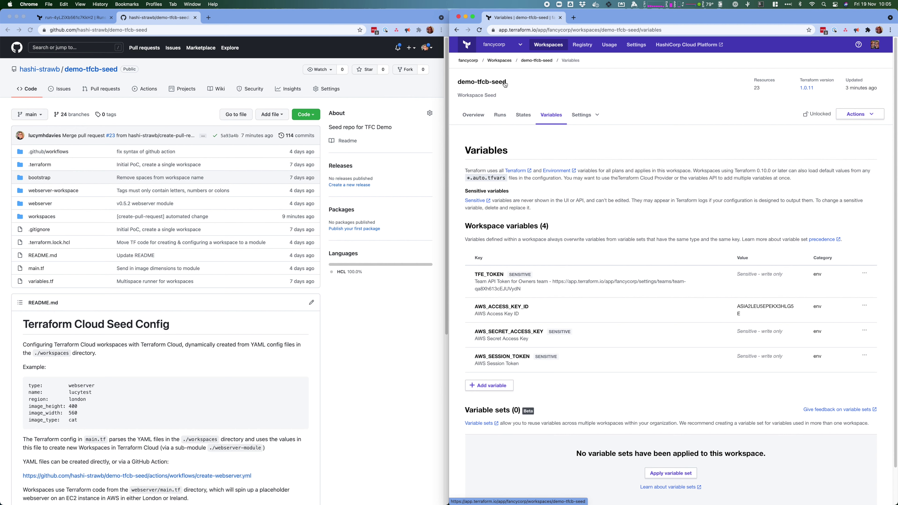
Review the webserver-cat workspace's image, region and AWS credential variables and its variable sets area, and return to the workspace list
click(467, 60)
click(481, 150)
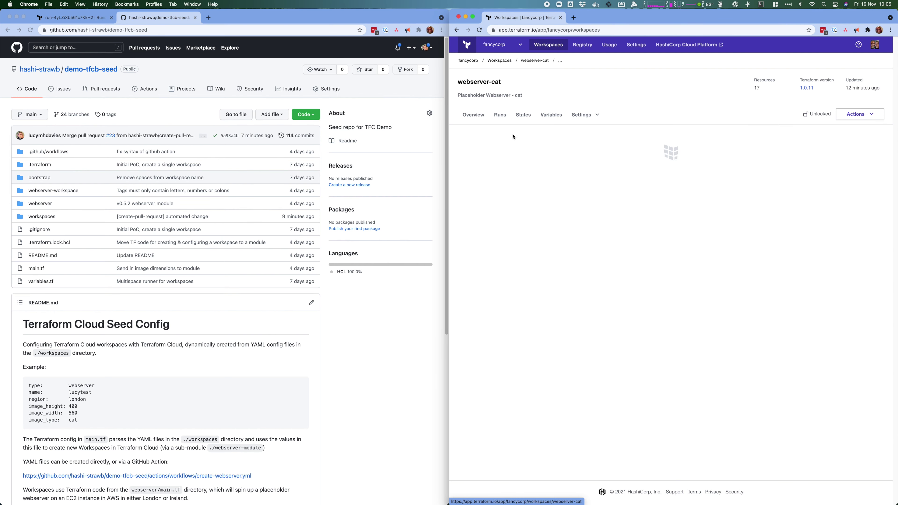
click(542, 114)
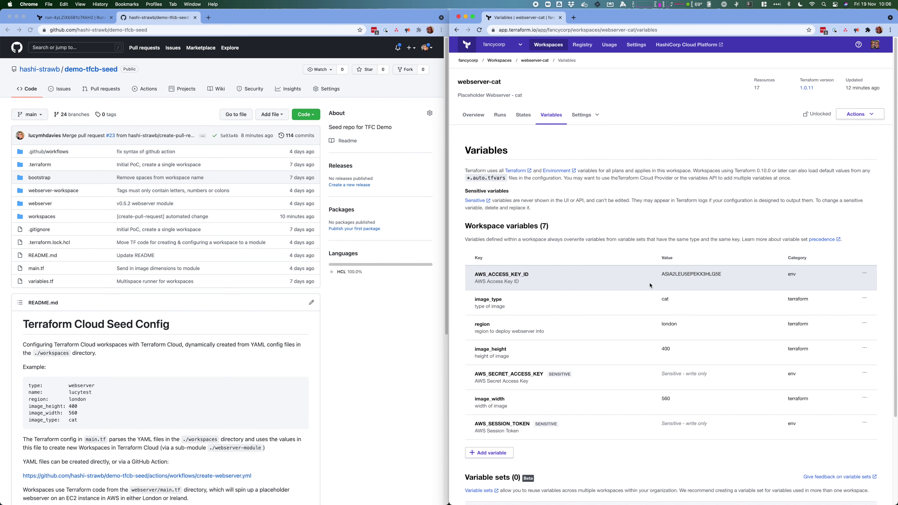
scroll(675, 280, down, 3)
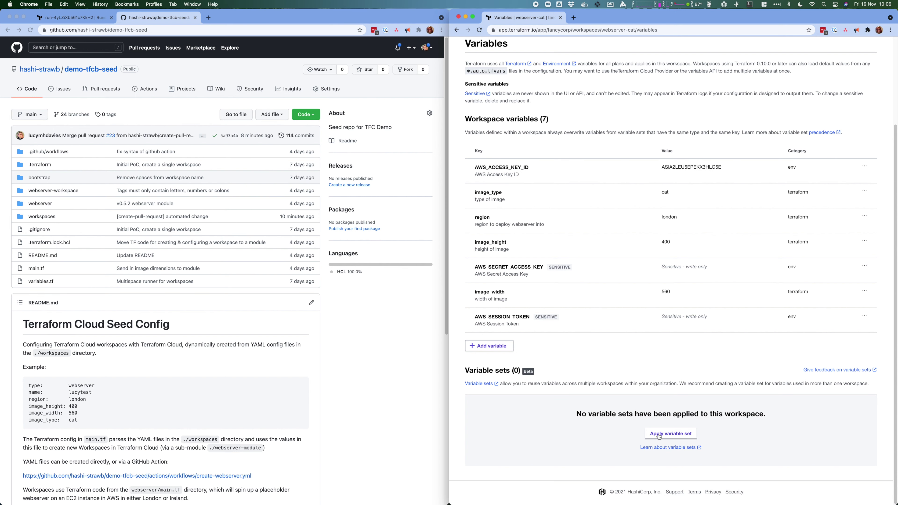
drag(633, 421, 697, 448)
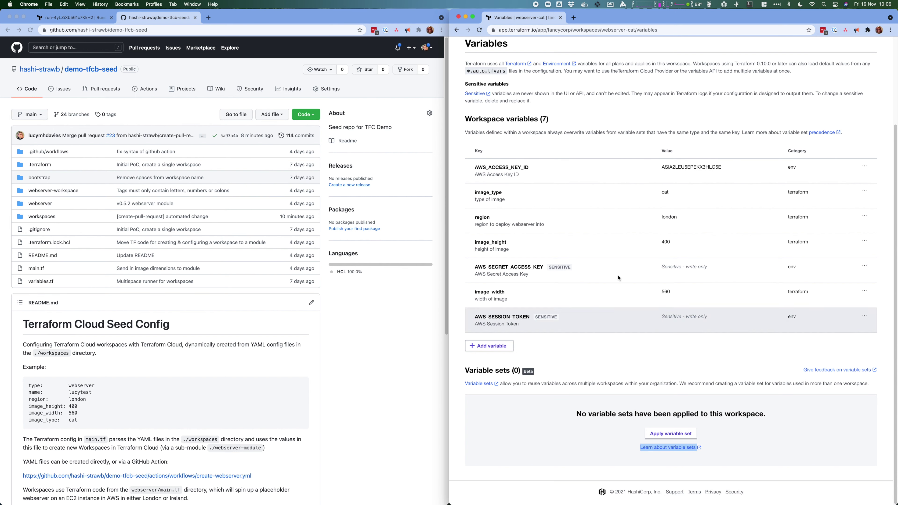
click(613, 91)
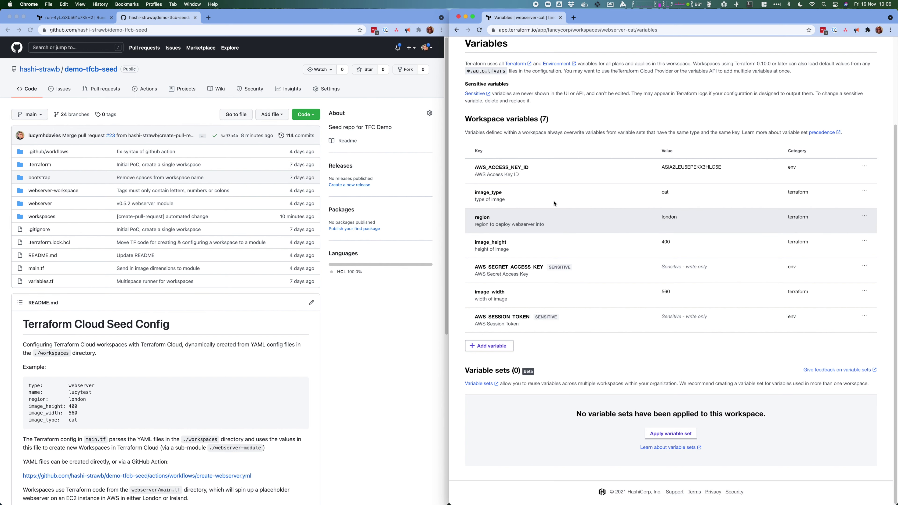
scroll(572, 151, up, 2)
scroll(573, 151, up, 2)
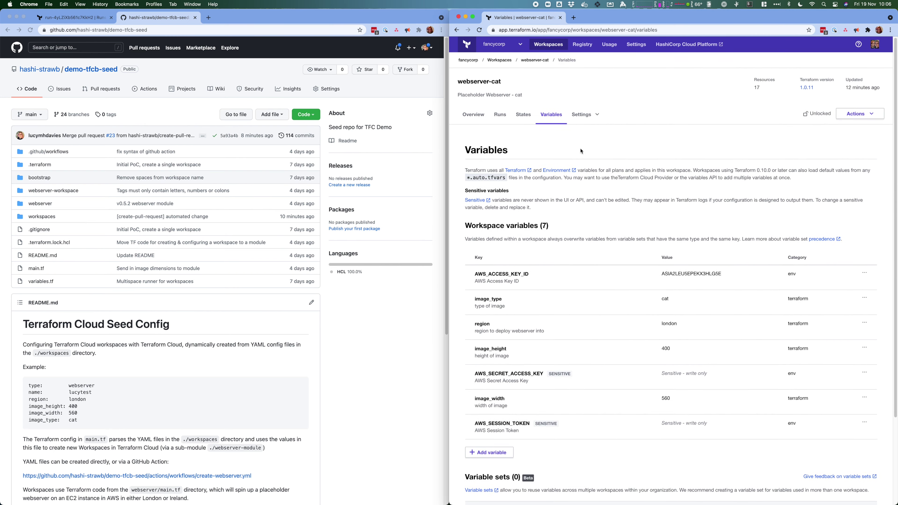
scroll(540, 395, down, 4)
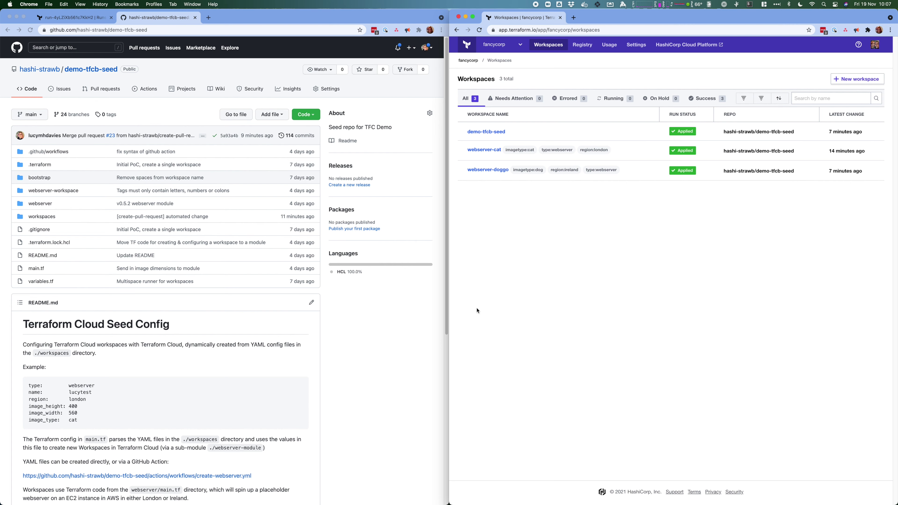
click(379, 361)
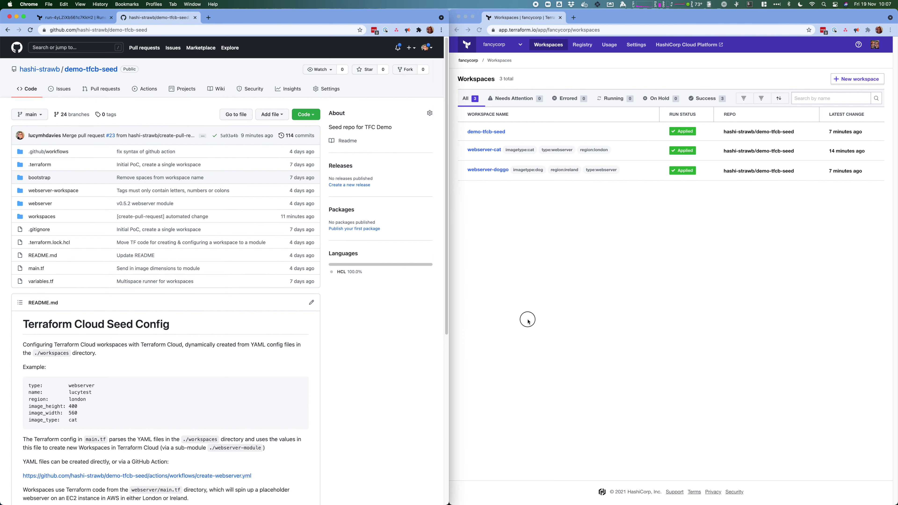
click(528, 322)
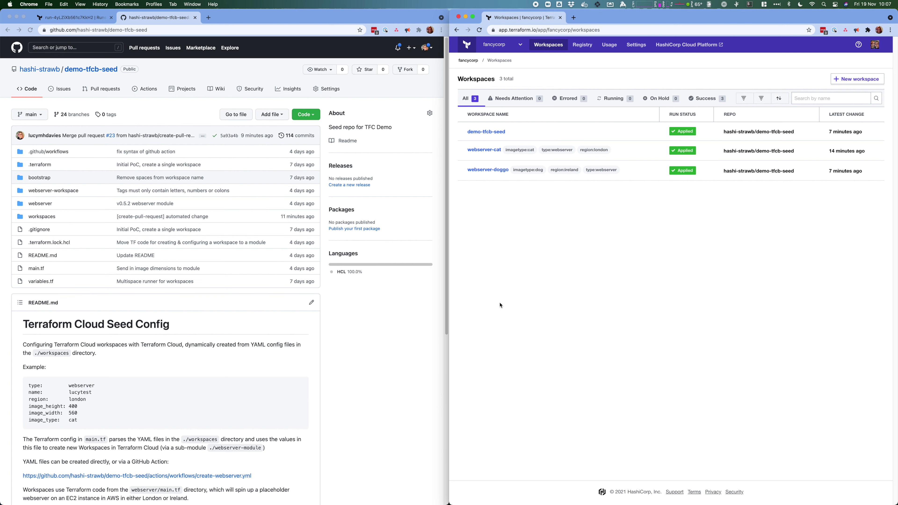
click(377, 396)
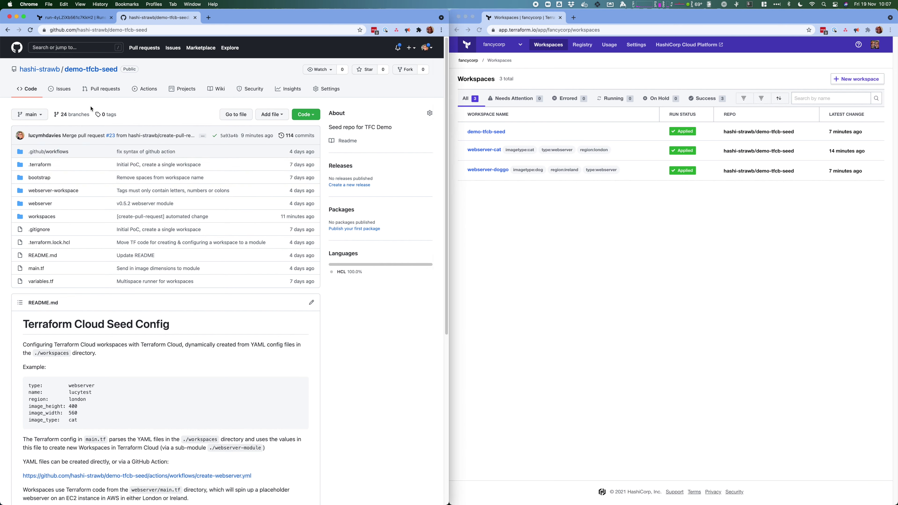